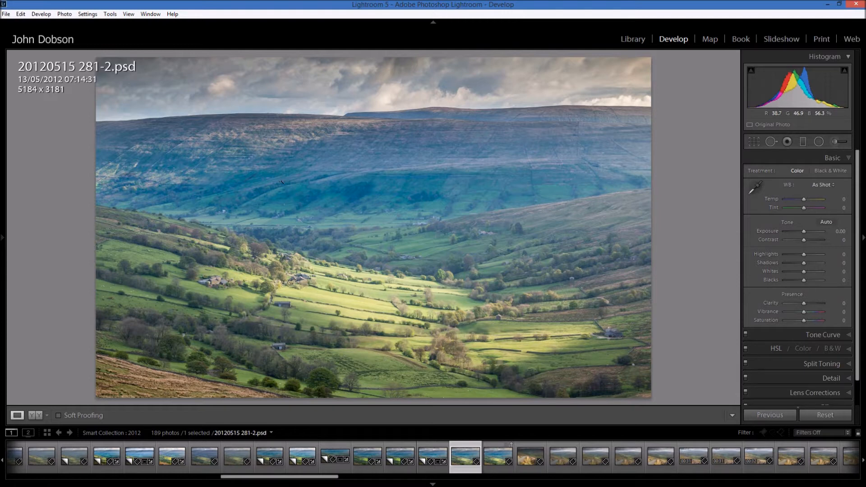
left_click(490, 457)
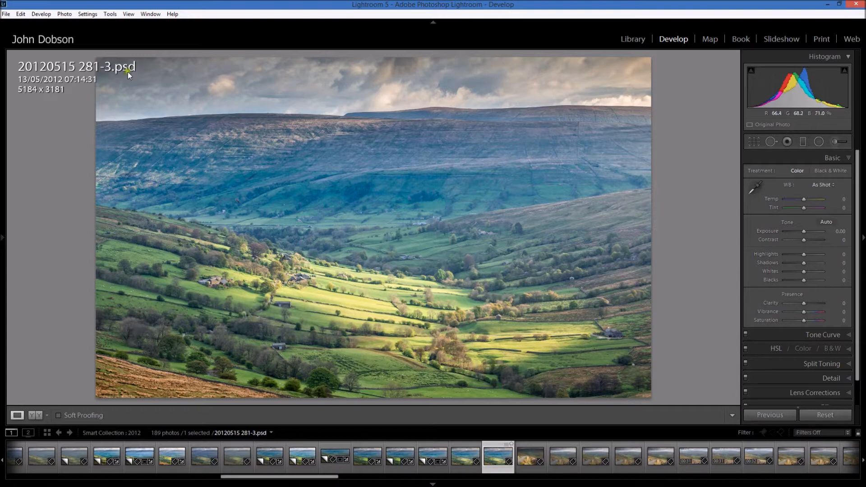
left_click(6, 13)
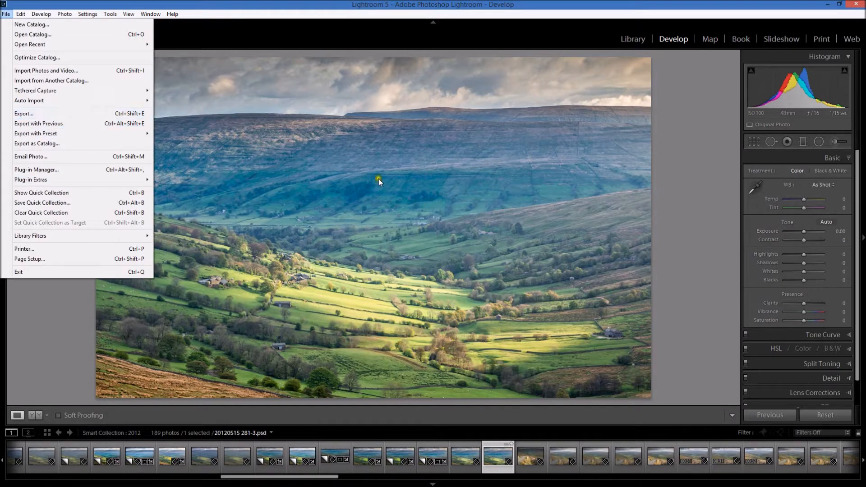
left_click(366, 177)
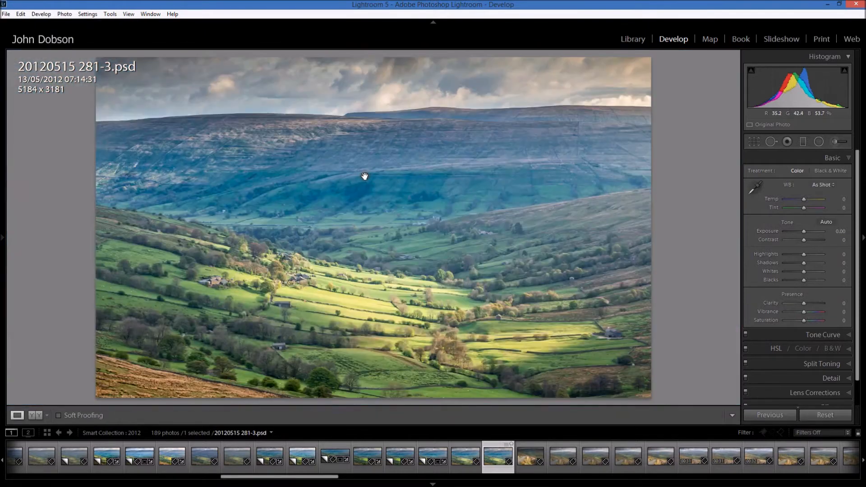
right_click(365, 177)
mouse_move(394, 348)
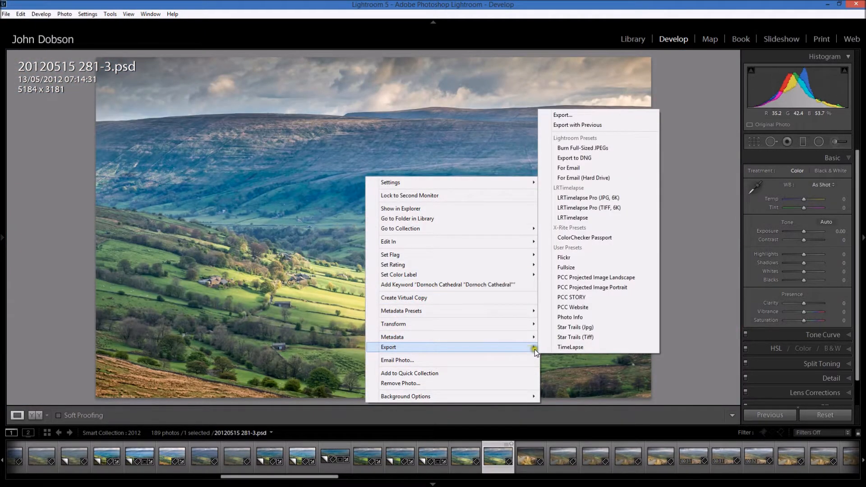
left_click(572, 117)
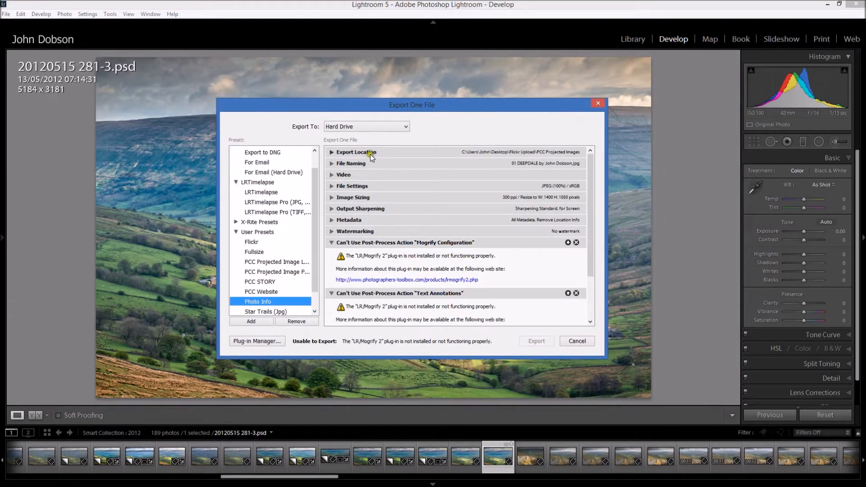
- Set the export location to a specific folder, choosing the Export Tutorial folder on the Desktop
left_click(331, 152)
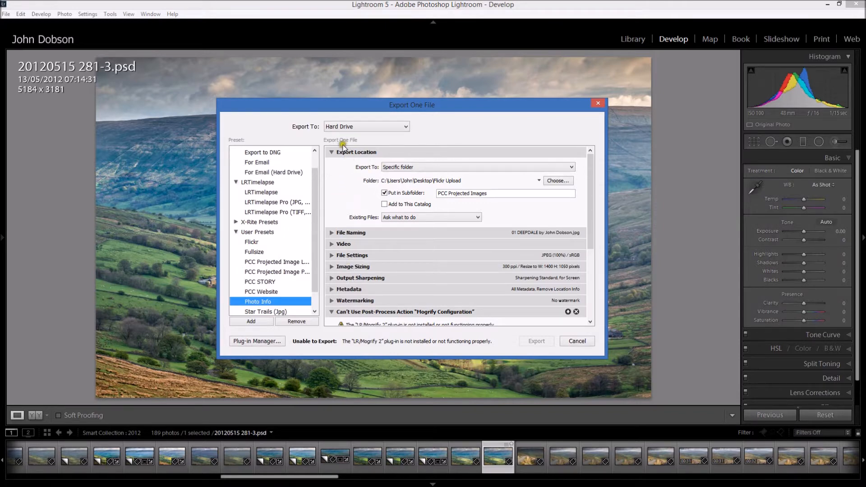
left_click(410, 167)
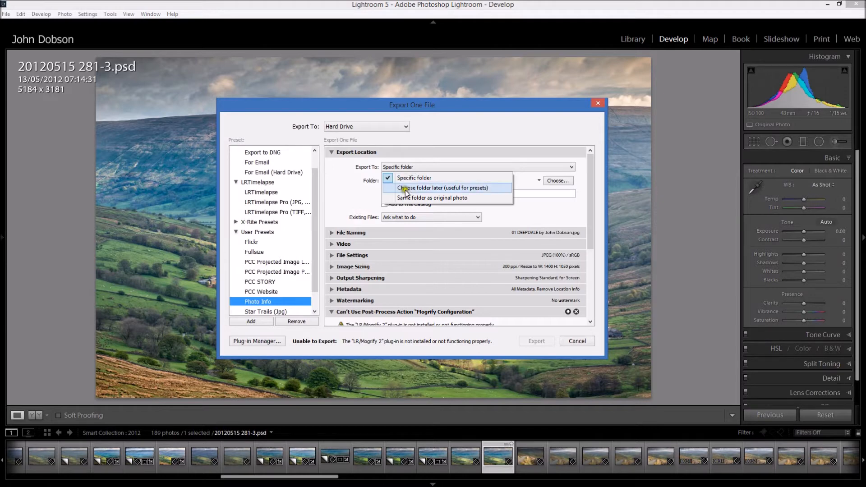
left_click(422, 179)
left_click(466, 135)
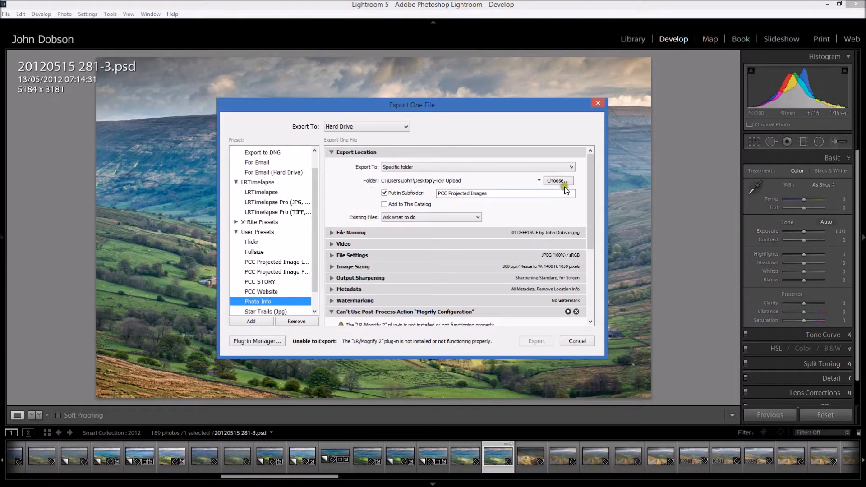
left_click(559, 181)
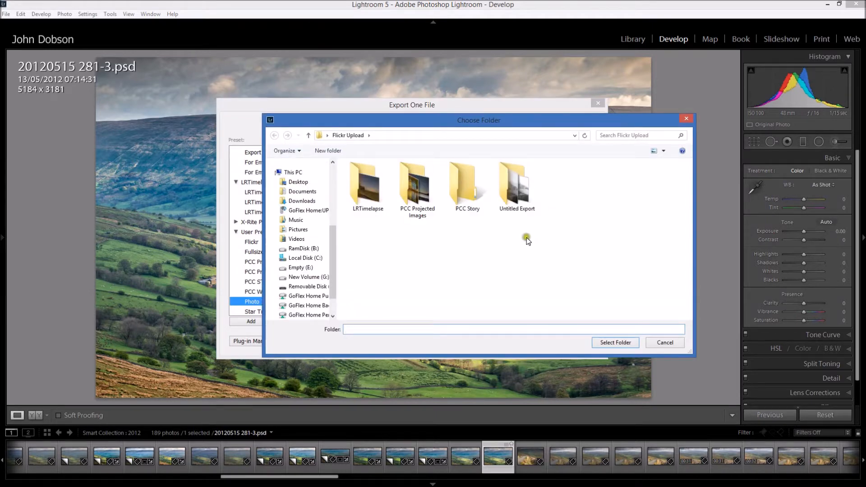
left_click(298, 182)
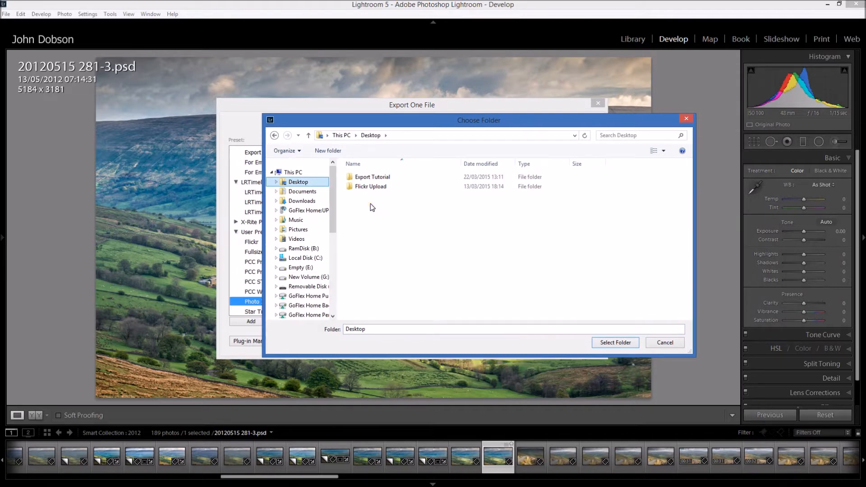
left_click(366, 179)
double_click(366, 179)
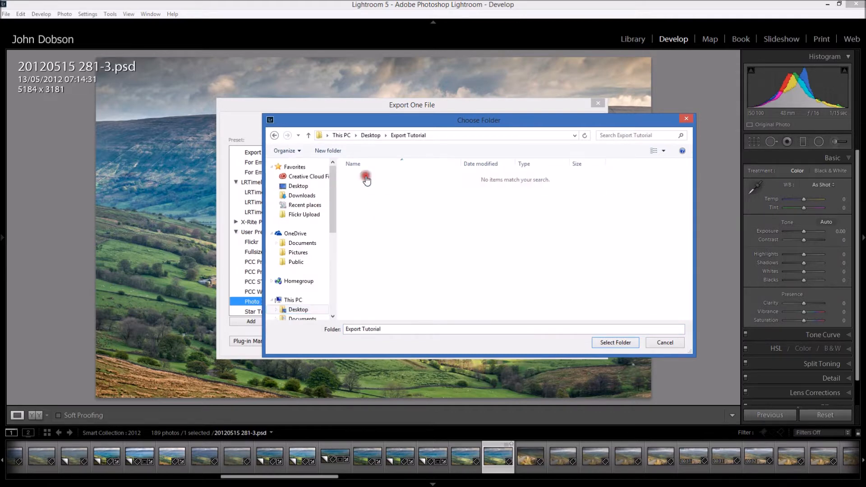
left_click(605, 341)
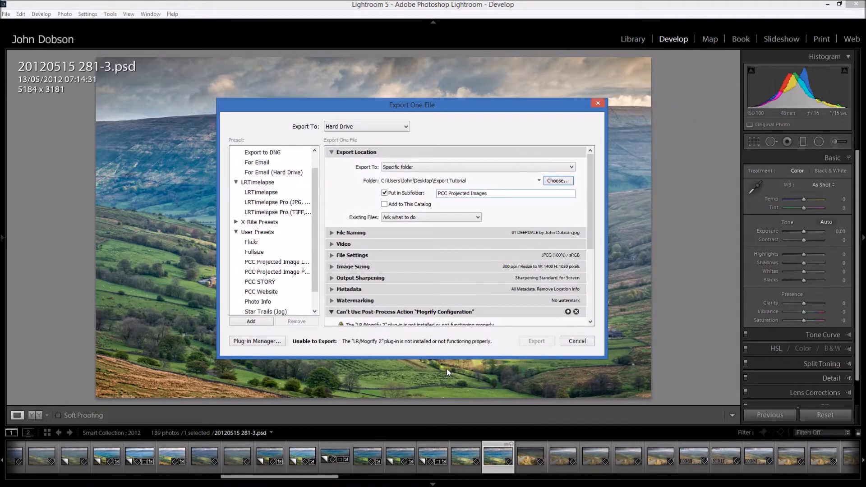
- Turn off Put in Subfolder for the export and keep the existing-files handling at Ask what to do
left_click(396, 233)
left_click(388, 193)
left_click(384, 193)
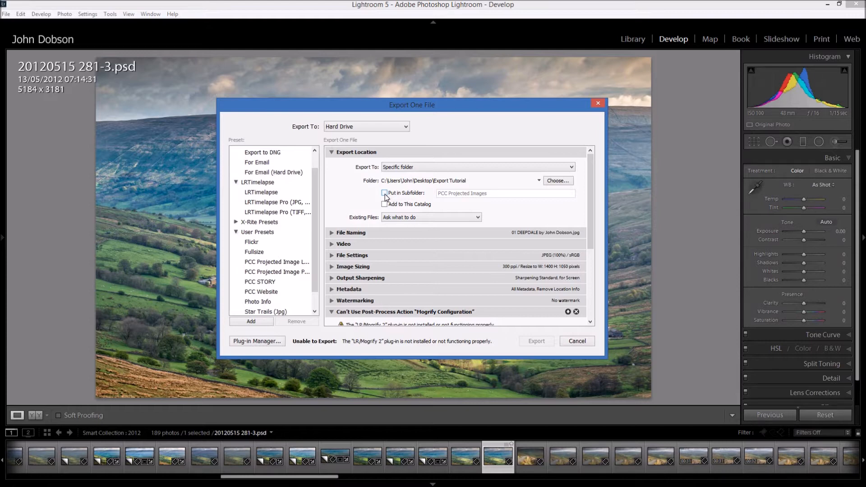
left_click(413, 167)
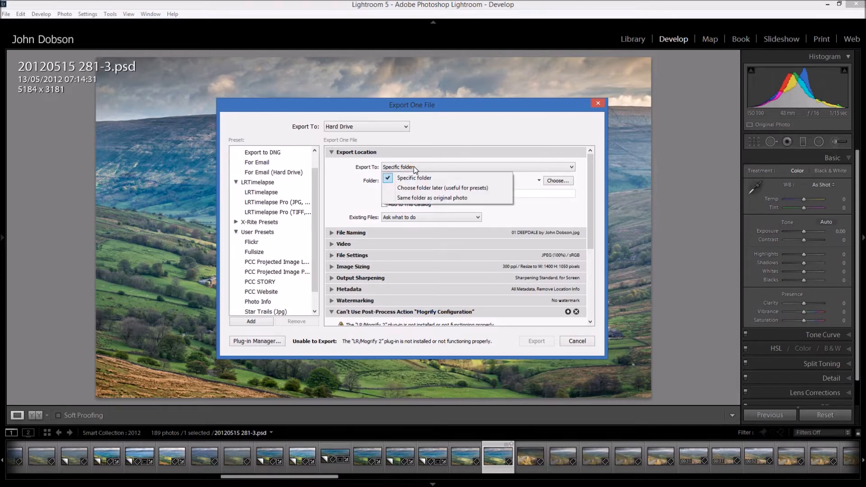
left_click(413, 166)
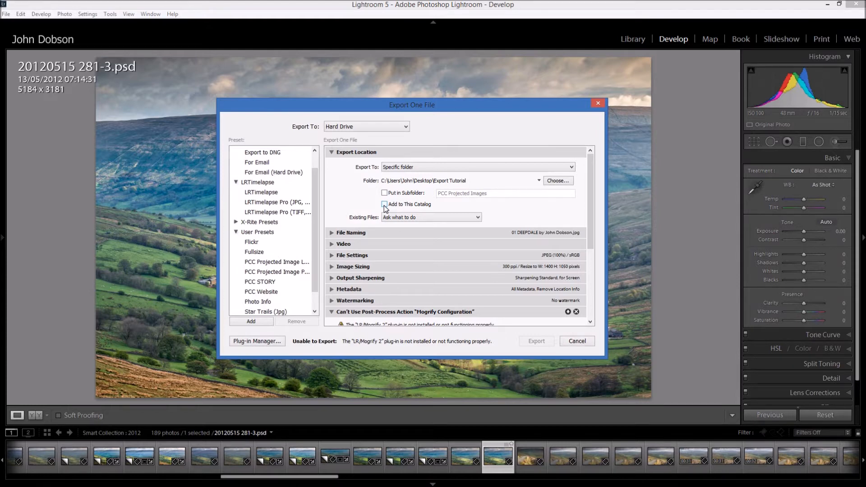
left_click(402, 217)
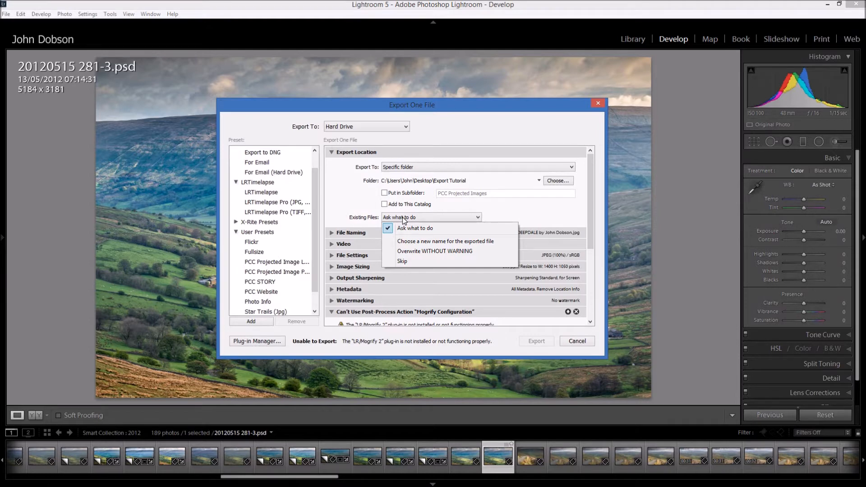
left_click(337, 198)
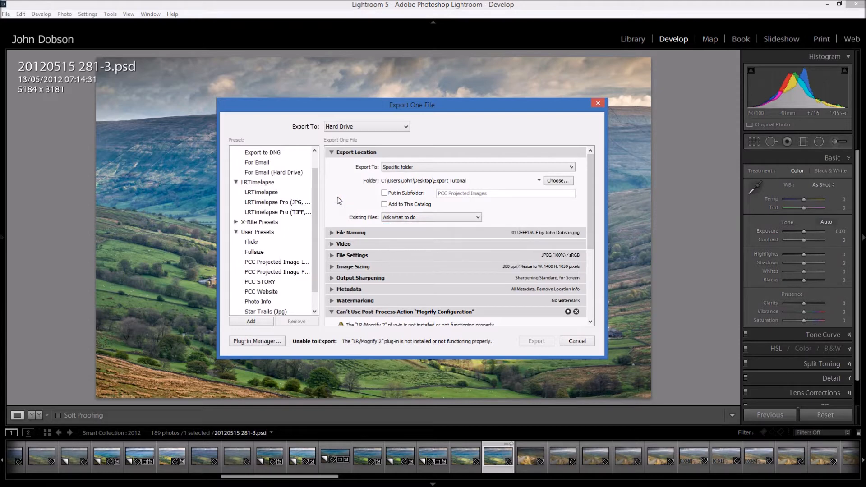
left_click(332, 153)
- Edit the custom filename template for the export and remove the Sequence # (01) token and the space after it
left_click(333, 165)
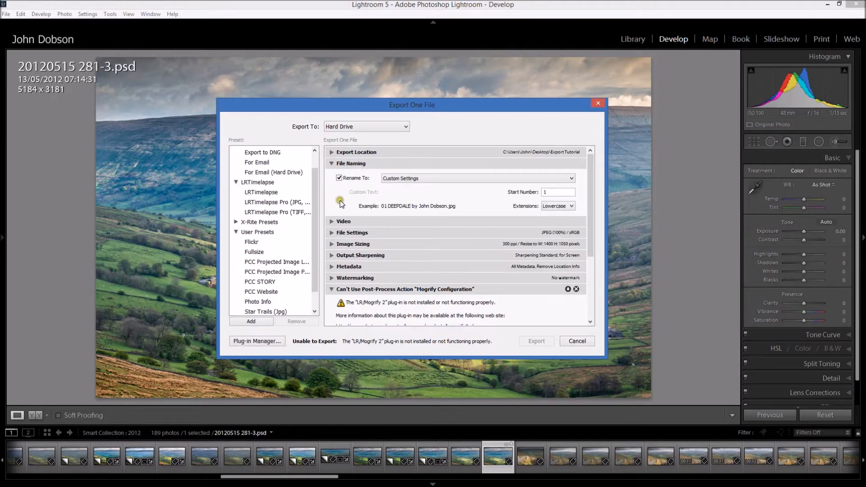
left_click(433, 178)
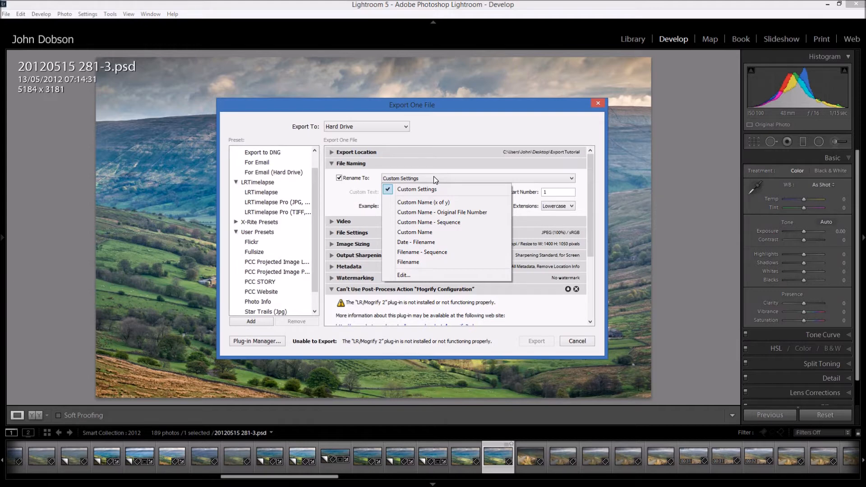
left_click(403, 275)
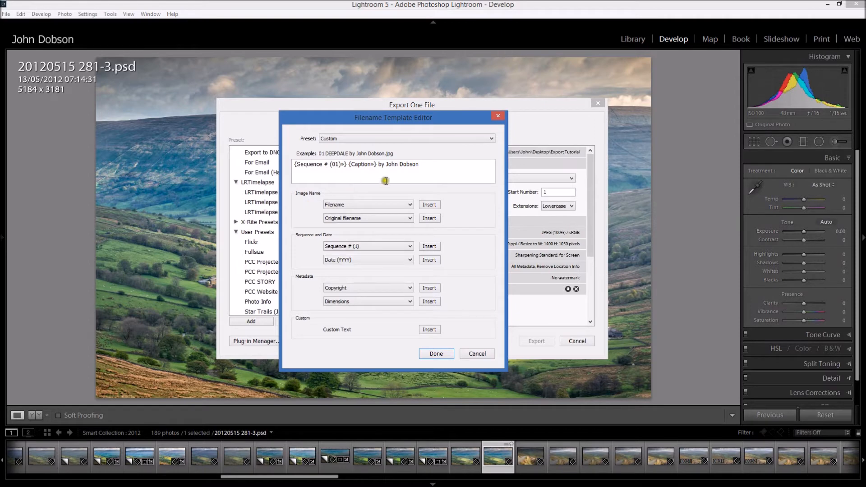
left_click(346, 164)
left_click(318, 152)
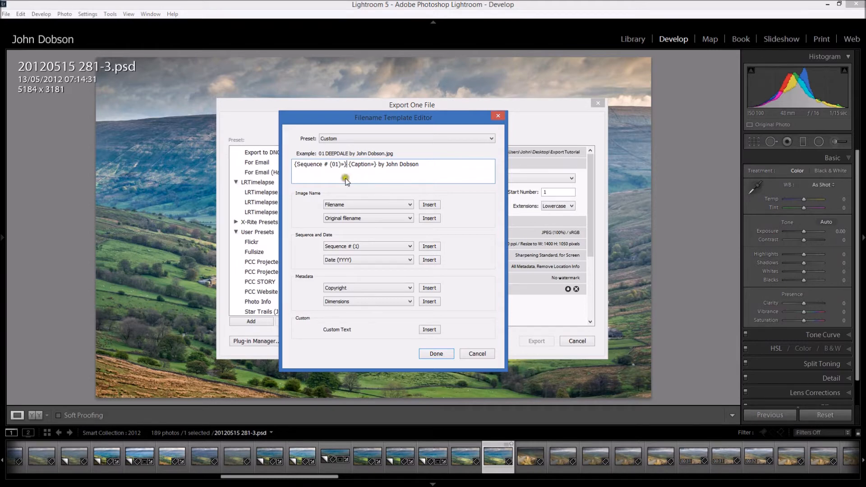
left_click(329, 166)
left_click(386, 165)
left_click(345, 165)
left_click_drag(345, 164, 293, 165)
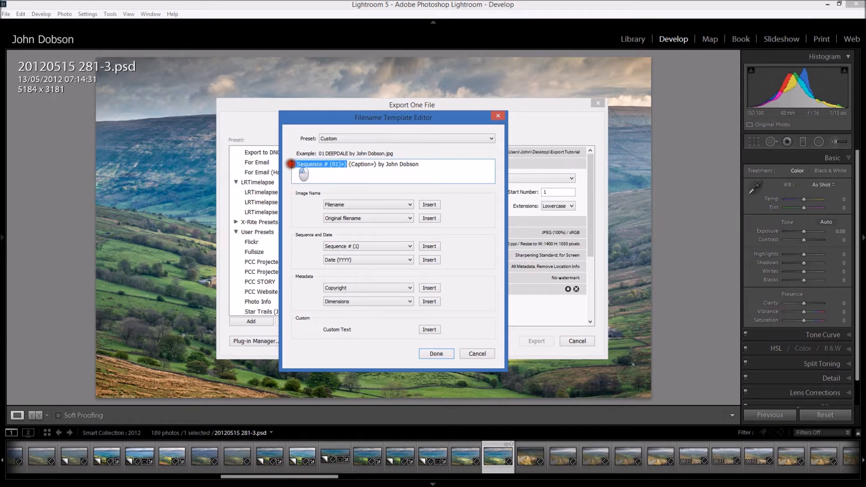
key("Delete")
key("Delete")
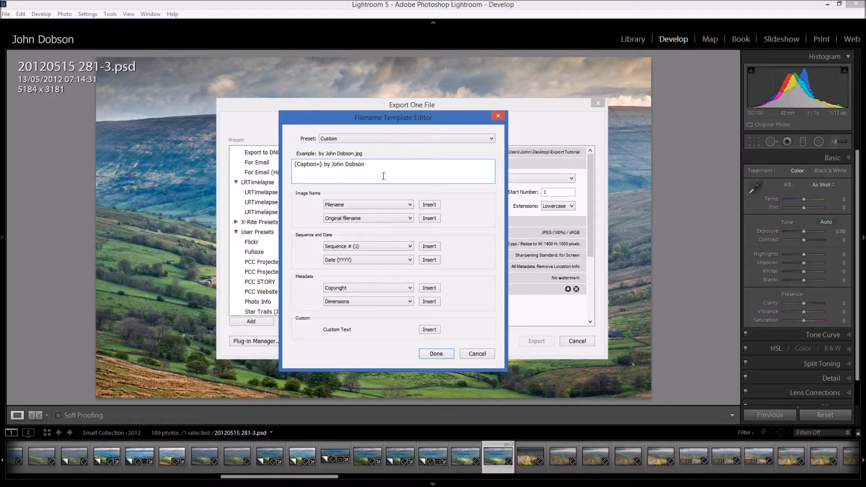
- Pick the Caption metadata token for the filename template, delete the duplicate Caption token at its end, and accept the template
left_click(411, 288)
left_click(490, 278)
left_click(412, 289)
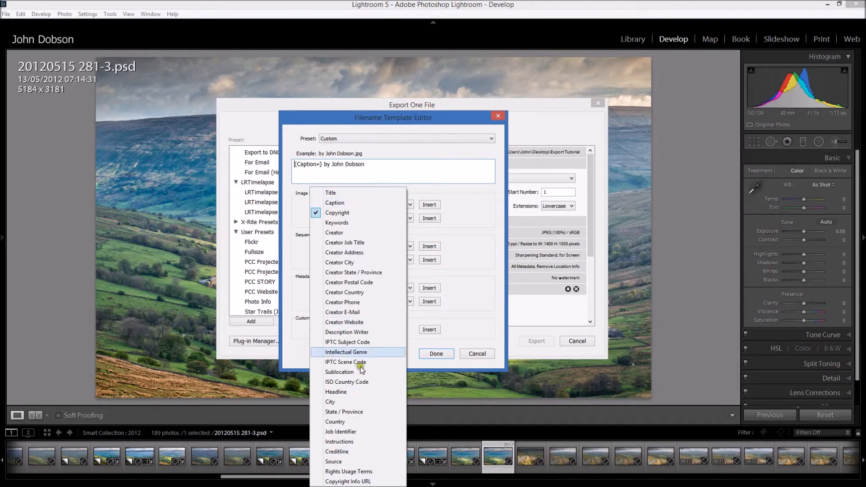
left_click(336, 203)
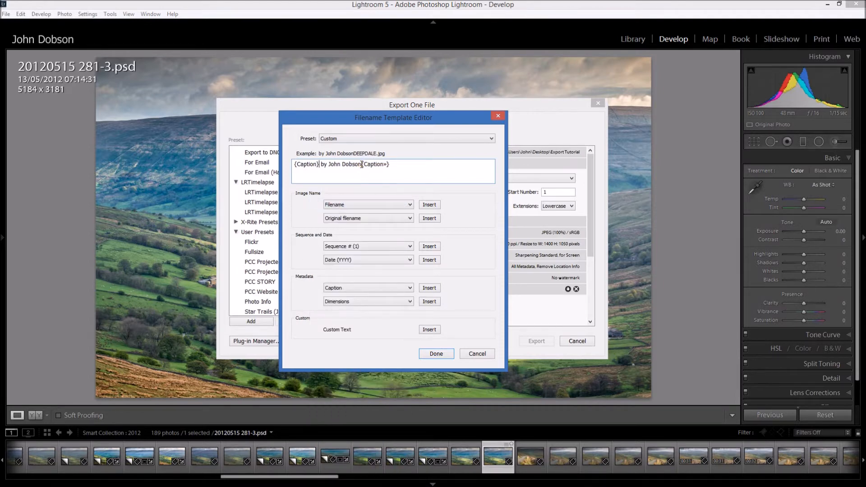
left_click_drag(361, 164, 398, 164)
key("BackSpace")
left_click(336, 289)
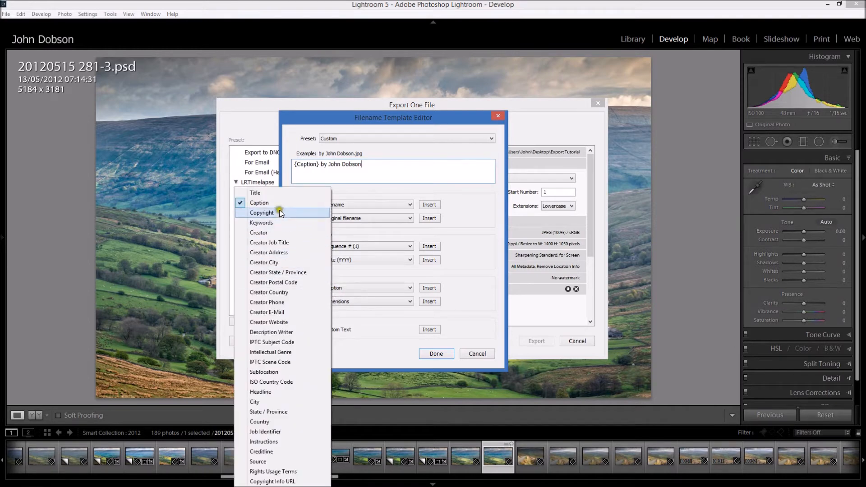
left_click(468, 311)
left_click(436, 354)
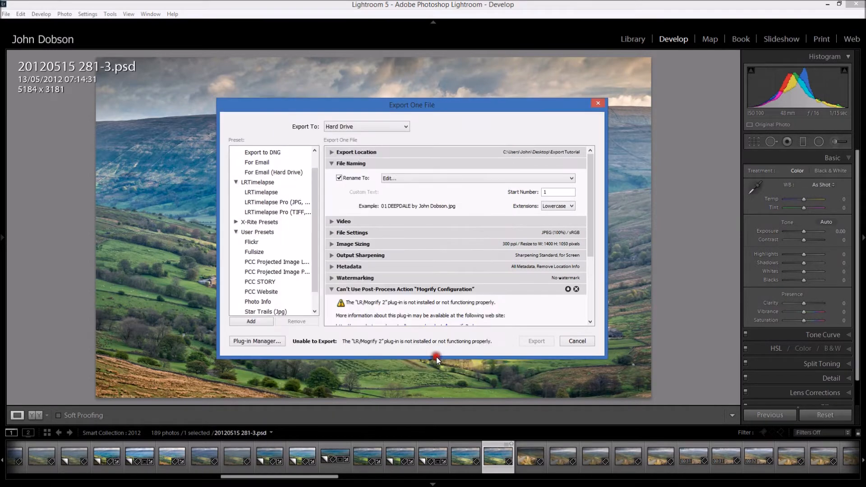
left_click(331, 164)
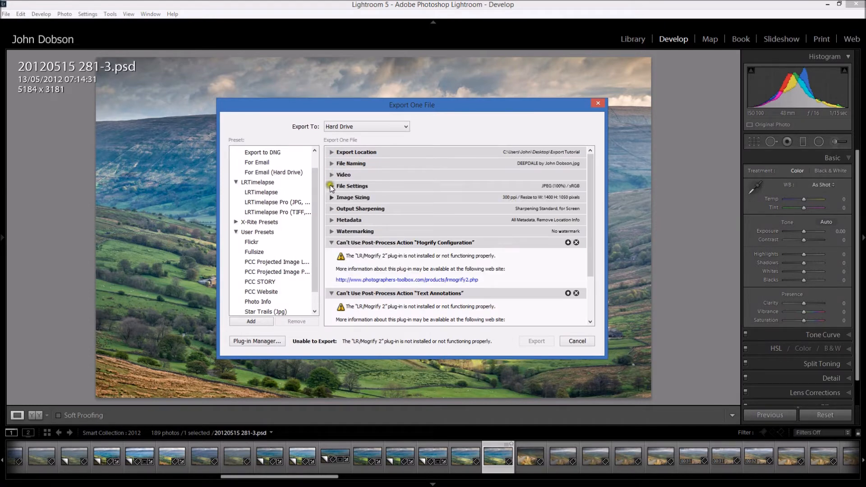
- Review the image format and color space options in the export's file settings, keeping JPEG and sRGB
left_click(331, 186)
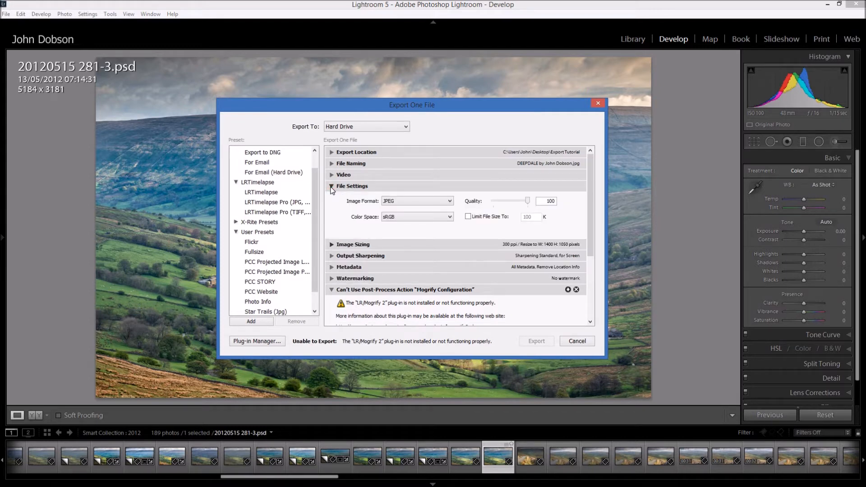
left_click(401, 201)
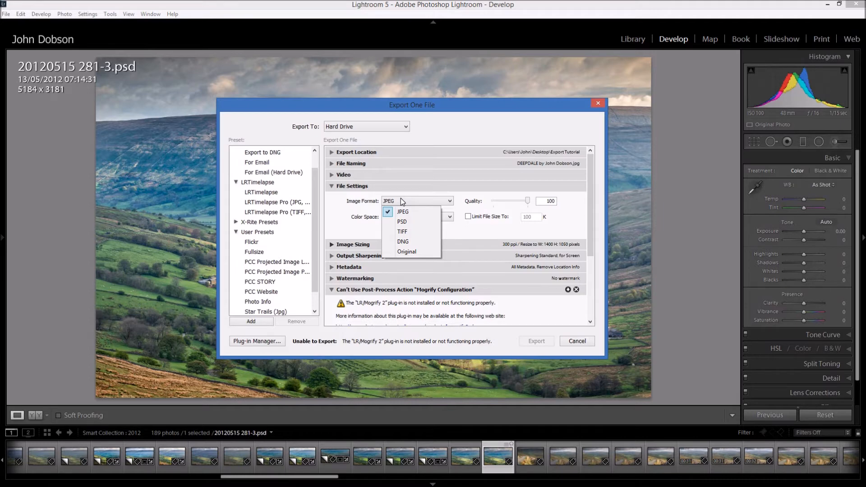
left_click(335, 214)
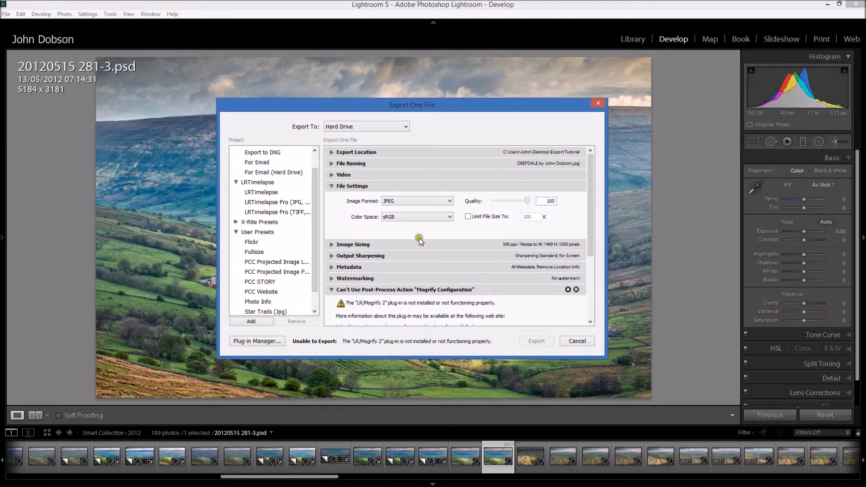
left_click(399, 218)
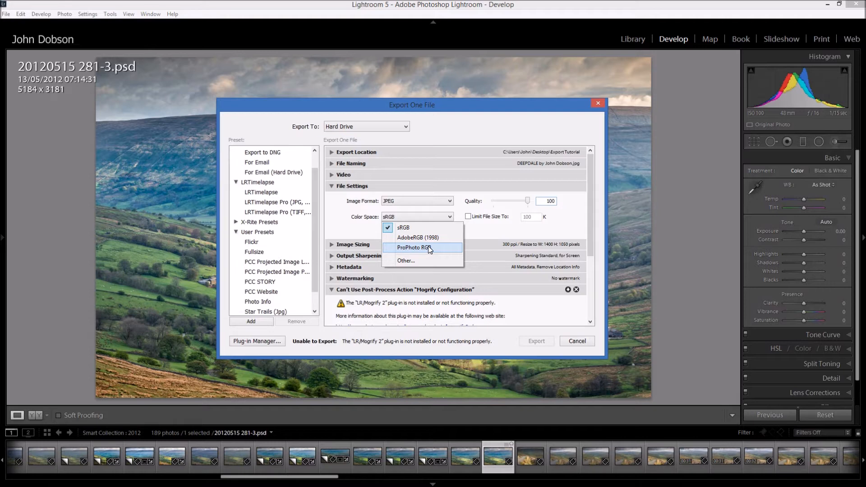
left_click(415, 248)
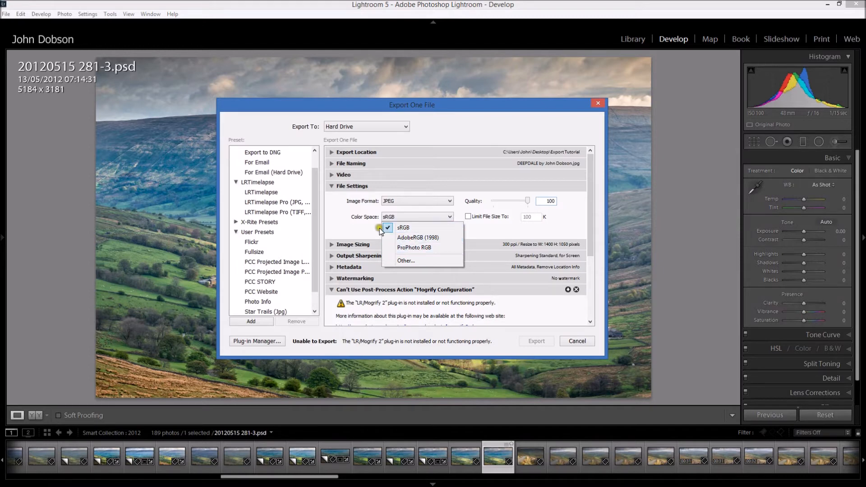
left_click(343, 222)
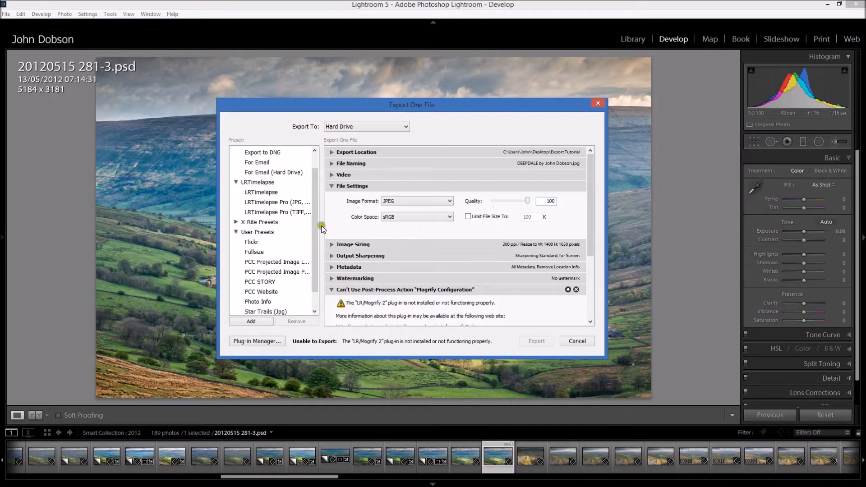
left_click(332, 186)
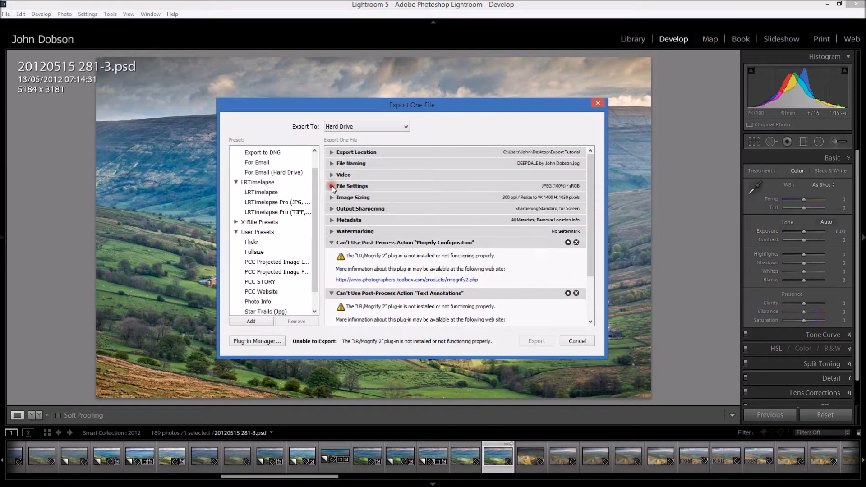
- Review the export's image sizing: the Resize to Fit methods, the width and height fields, and the resolution
left_click(332, 198)
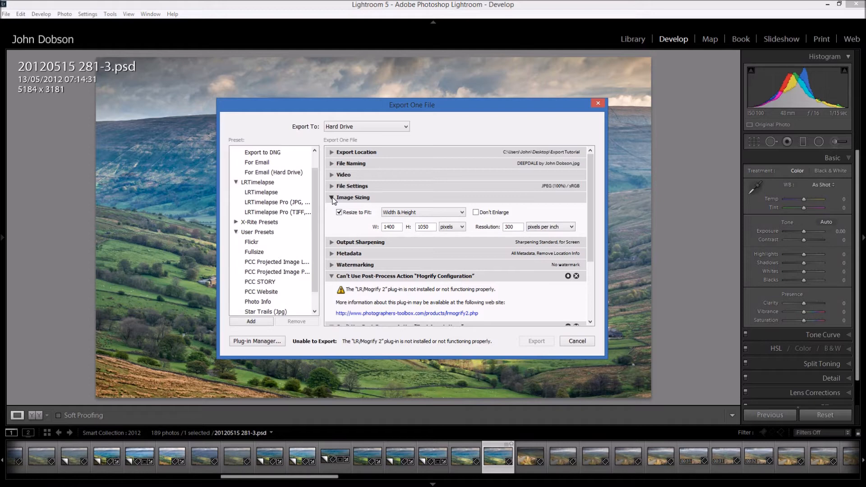
left_click(398, 213)
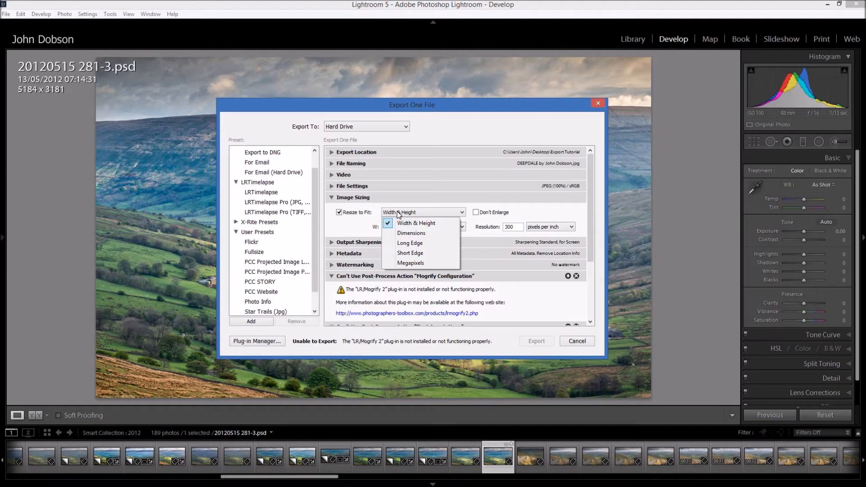
left_click(399, 213)
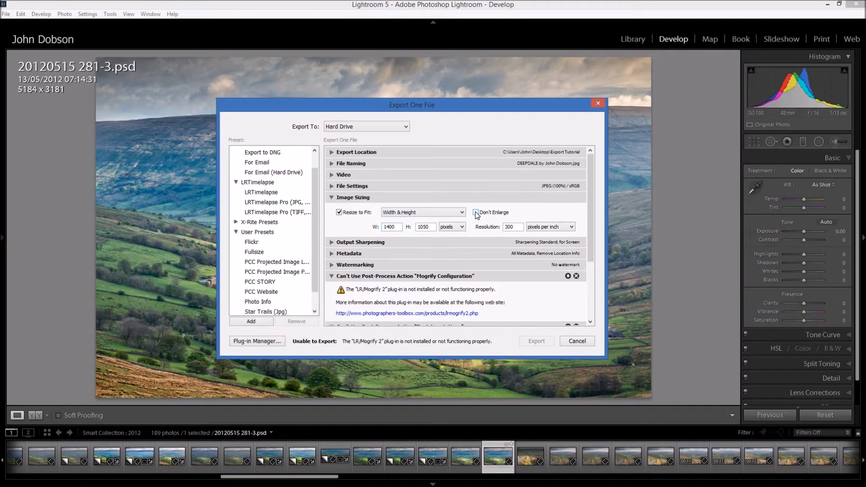
double_click(391, 227)
double_click(431, 229)
double_click(516, 226)
- Try Long Edge as the Resize to Fit method and restore Width & Height
left_click(444, 215)
left_click(442, 212)
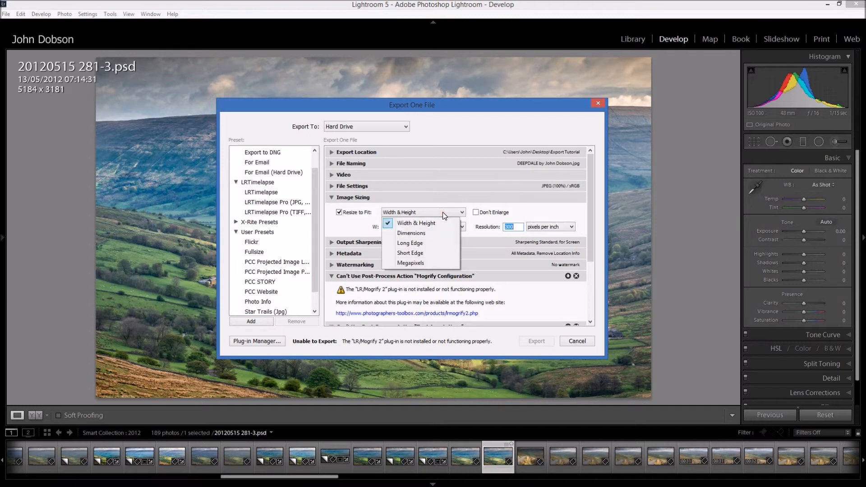
left_click(424, 242)
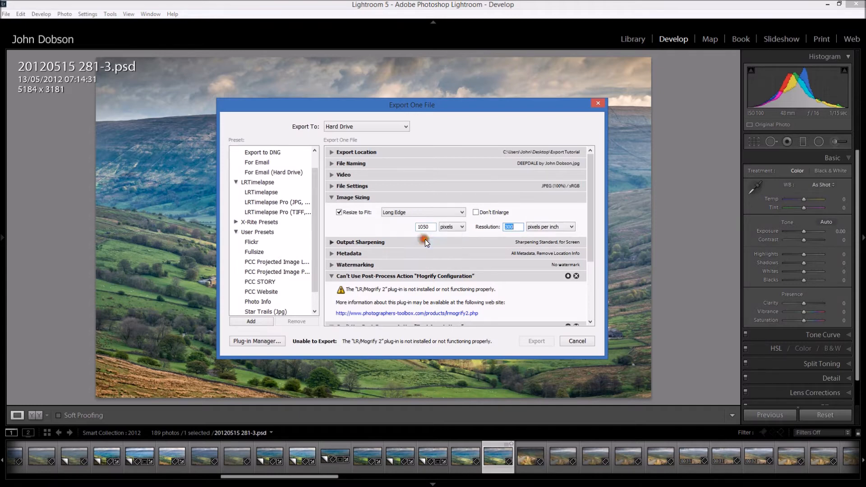
left_click(431, 227)
left_click(388, 213)
left_click(394, 222)
left_click(331, 197)
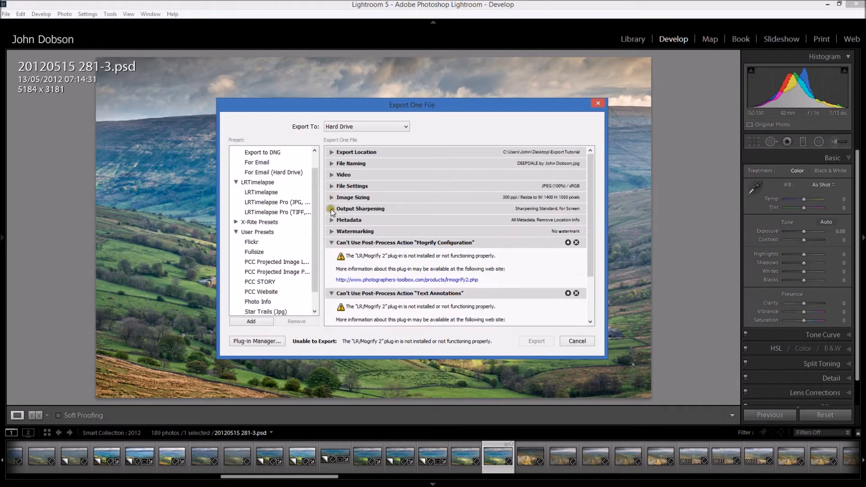
- Review the Sharpen For and Amount options in the output sharpening settings, keeping Screen and Standard
left_click(331, 209)
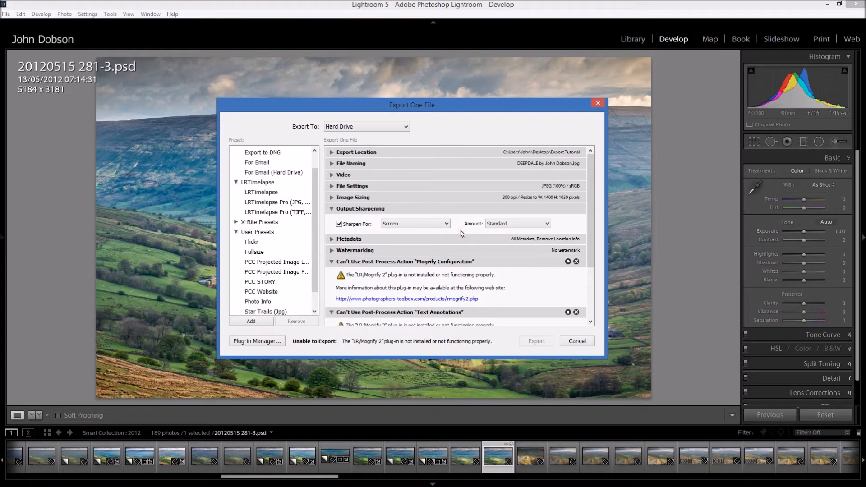
left_click(416, 222)
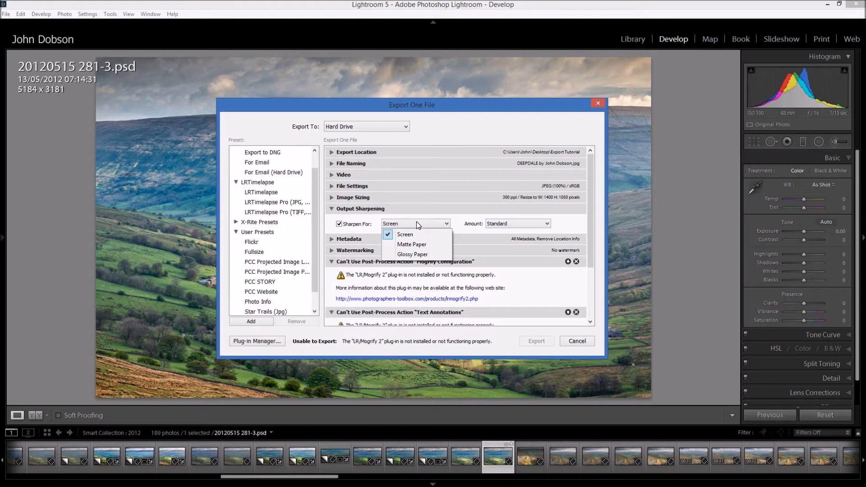
left_click(416, 222)
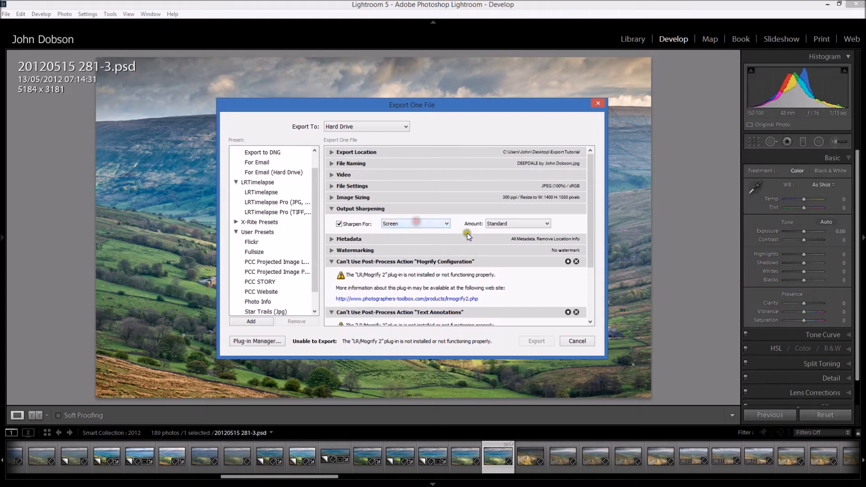
left_click(497, 224)
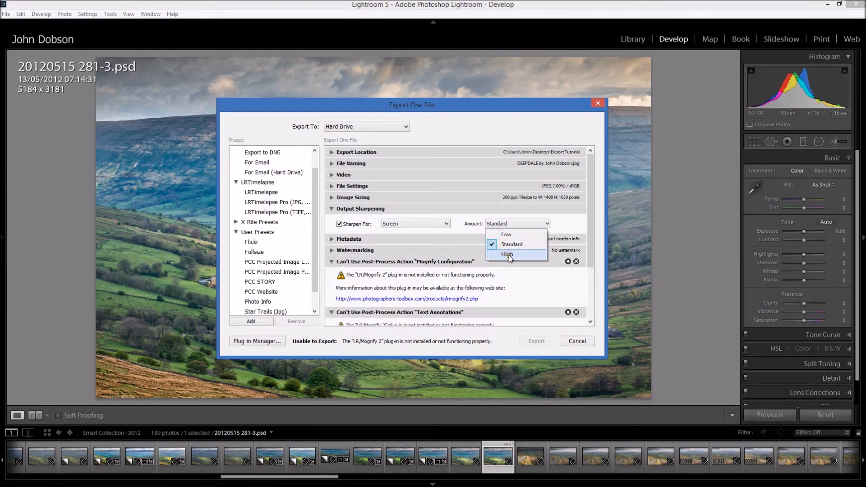
left_click(461, 225)
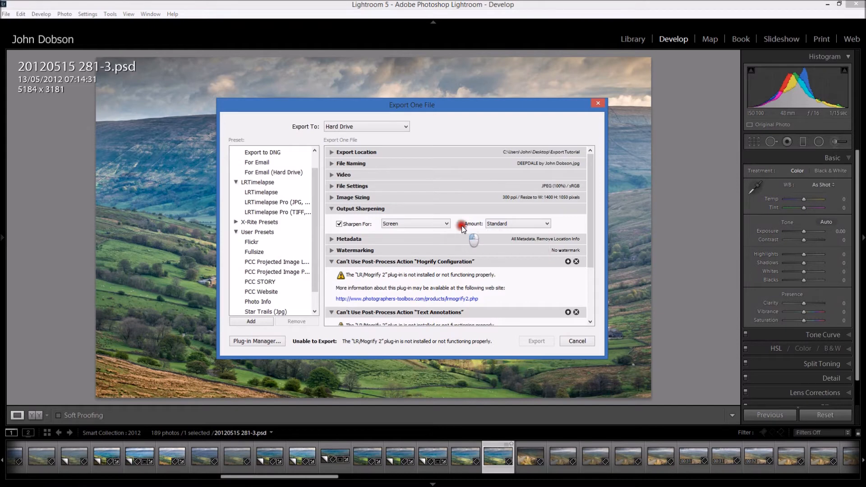
left_click(331, 209)
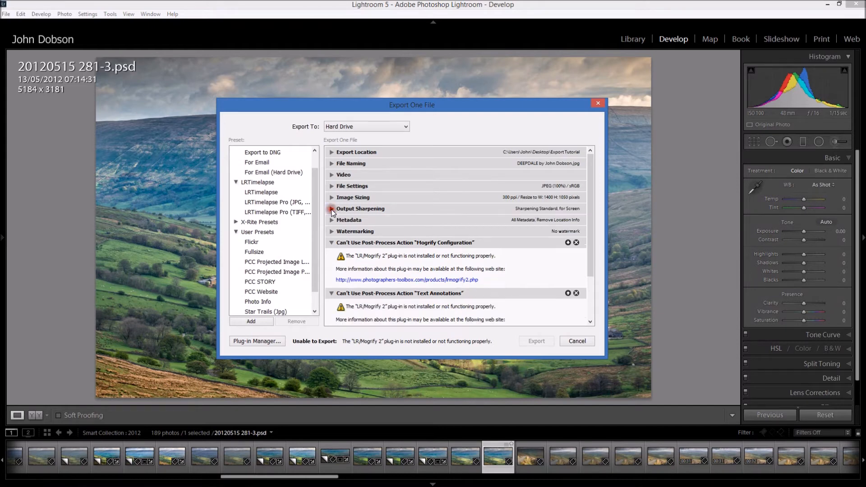
- Collapse the two unavailable post-process action sections and review the export's metadata options
left_click(331, 243)
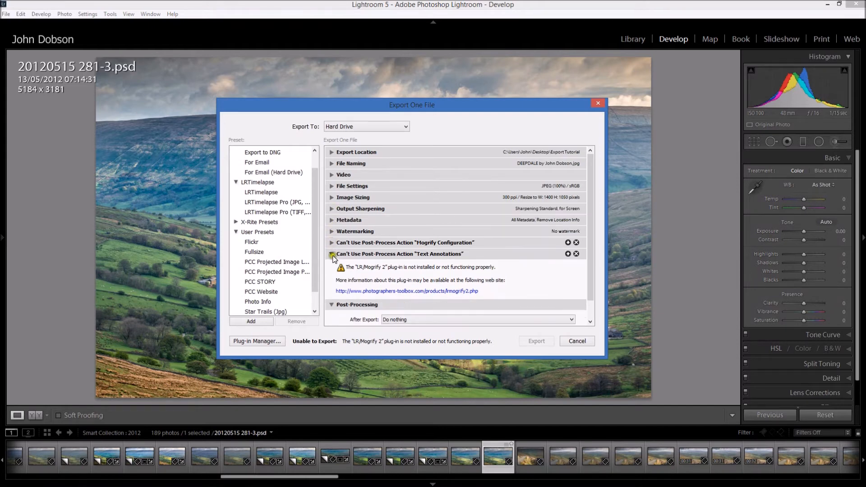
left_click(333, 255)
left_click(332, 221)
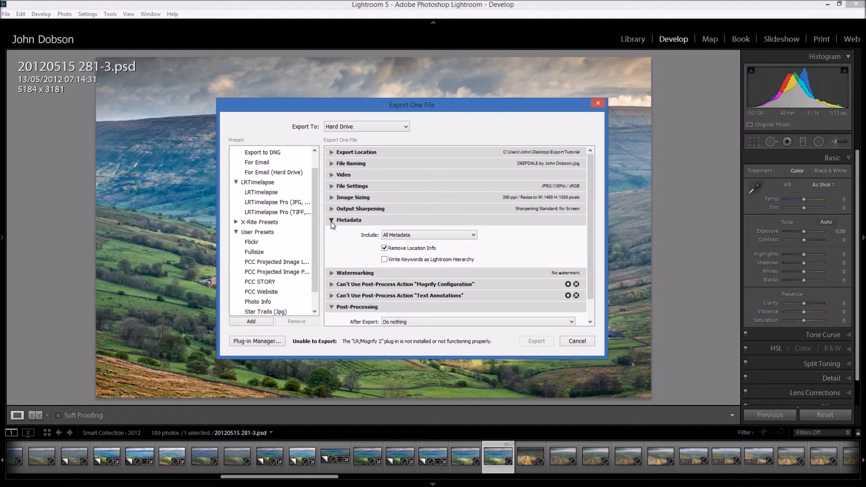
left_click(332, 221)
- Turn on the watermark for the export and open the watermark editor
left_click(332, 231)
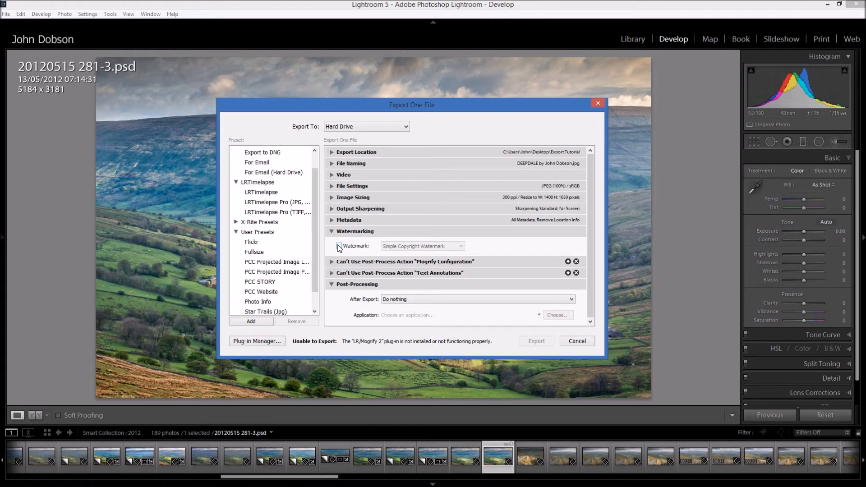
left_click(339, 246)
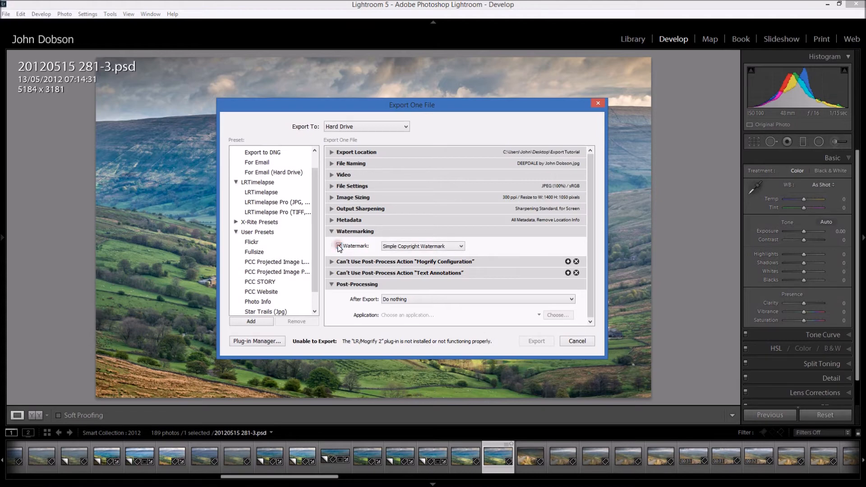
left_click(397, 247)
left_click(394, 283)
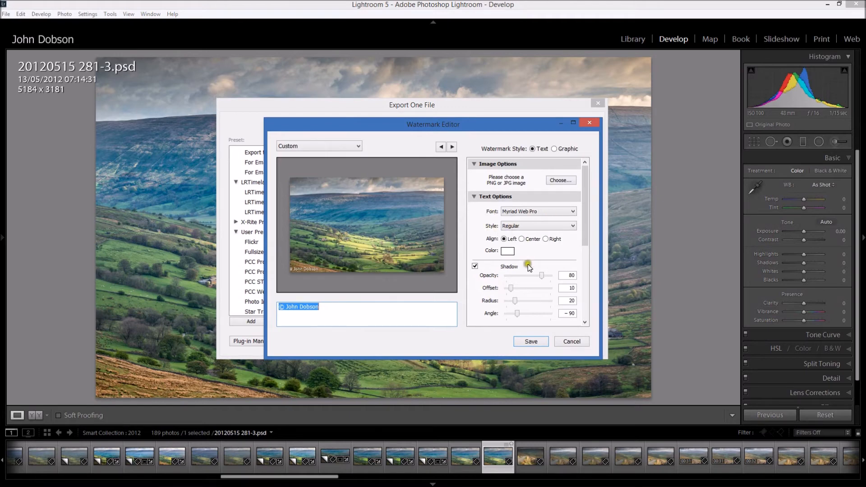
- Review the watermark's text and shadow options without saving, and turn the export's watermark off
left_click_drag(585, 226, 583, 204)
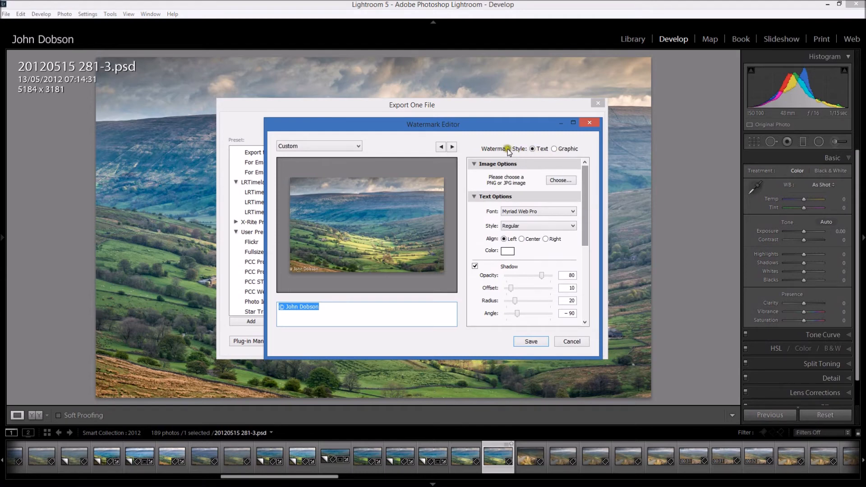
left_click(334, 307)
left_click_drag(335, 307, 280, 306)
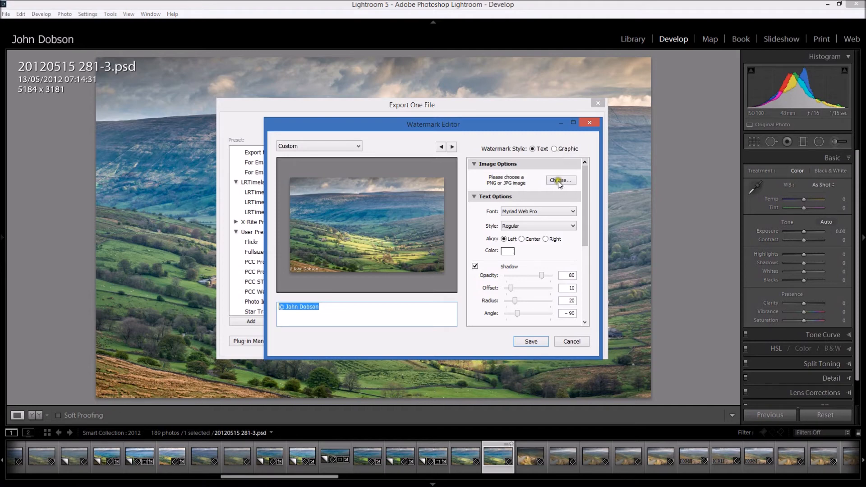
left_click_drag(586, 221, 587, 230)
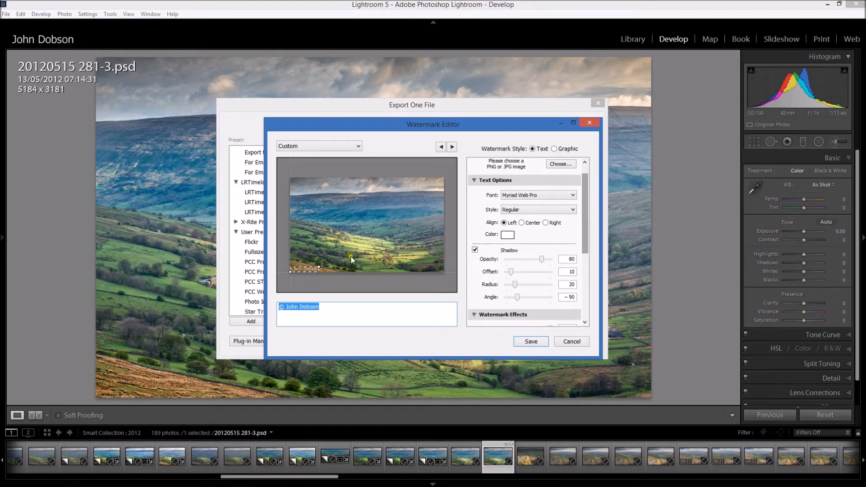
mouse_move(588, 232)
left_mouse_down()
mouse_move(592, 303)
mouse_move(589, 225)
left_mouse_up()
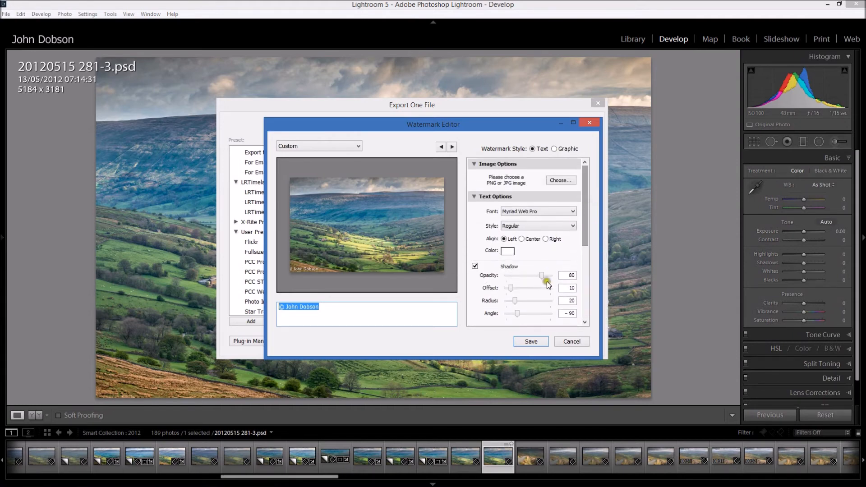
left_click(566, 341)
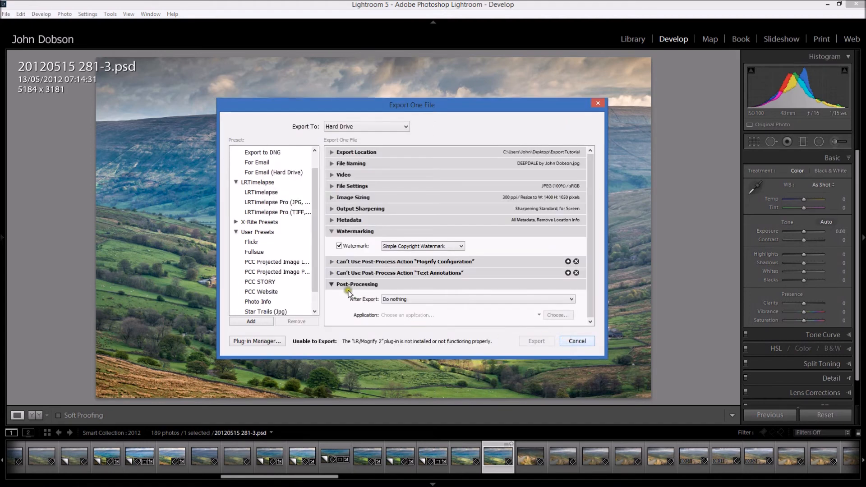
left_click(336, 244)
left_click(332, 231)
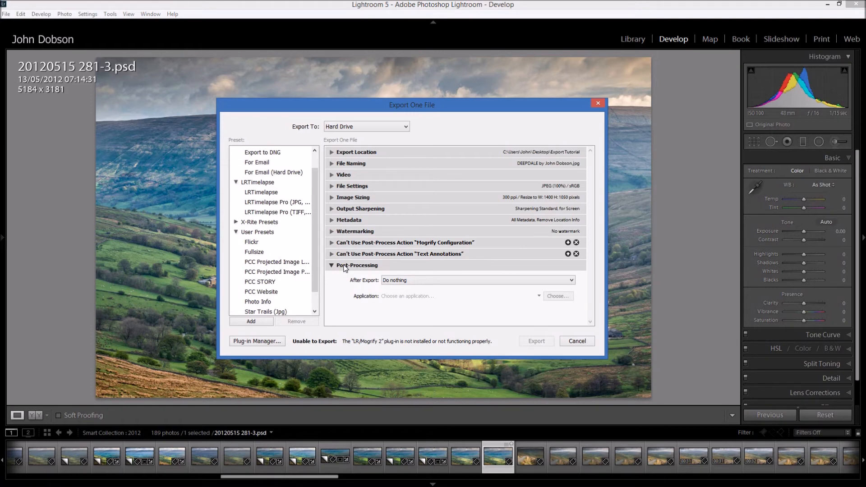
- Review the After Export actions in the post-processing settings and choose Show in Explorer
left_click(371, 300)
left_click(404, 280)
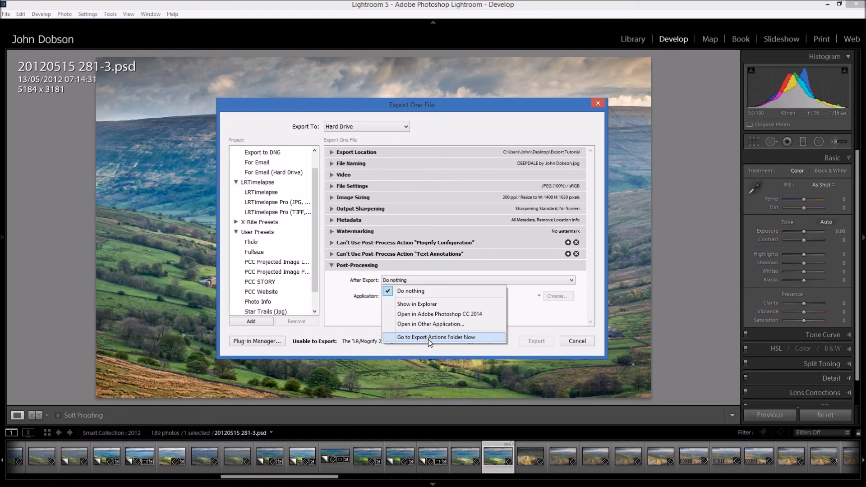
left_click(352, 316)
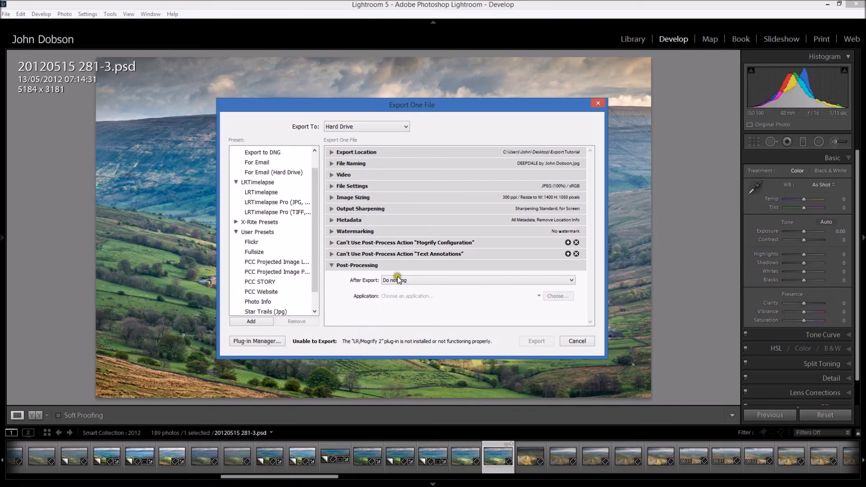
left_click(396, 279)
left_click(402, 304)
- Save the current export settings as a user preset named Export PDI Preset
left_click(251, 321)
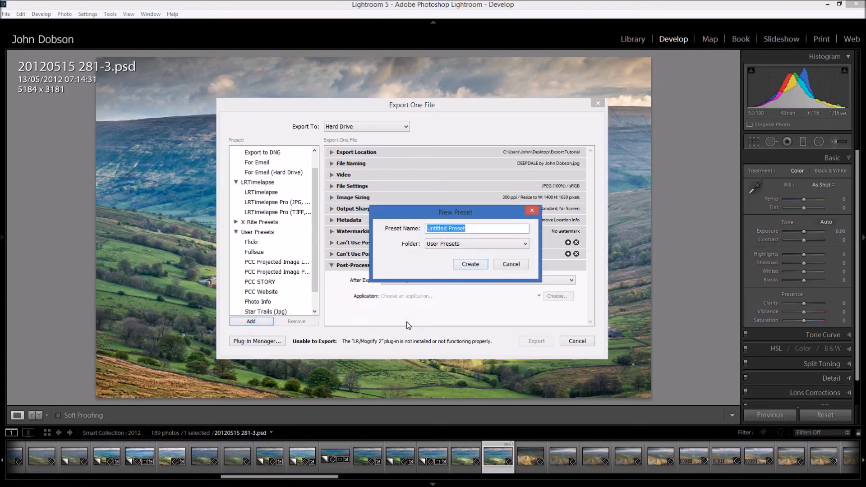
type("Export PDI Preset")
left_click(467, 265)
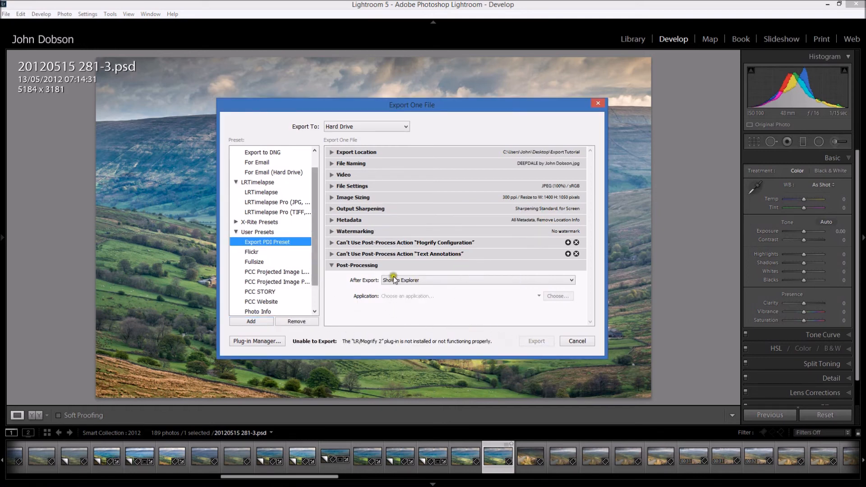
- Select Export PDI Preset and remove the unavailable Mogrify Configuration and Text Annotations post-process actions
left_click(256, 252)
left_click(255, 241)
left_click(575, 243)
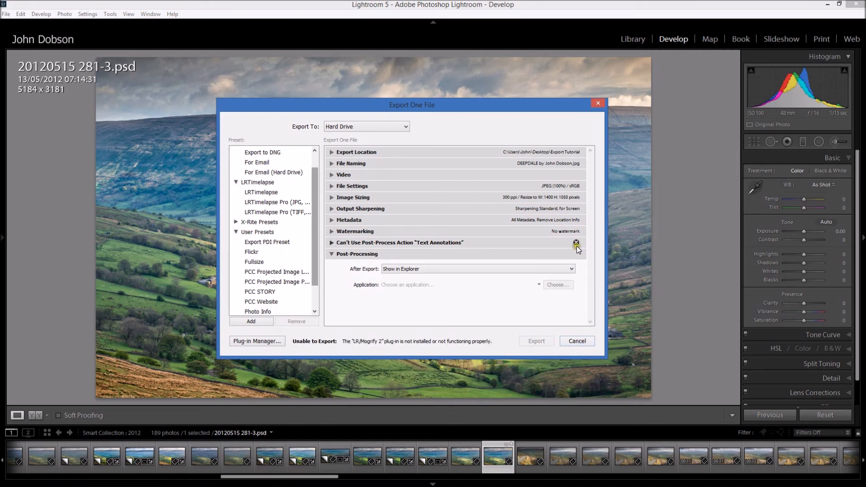
left_click(576, 243)
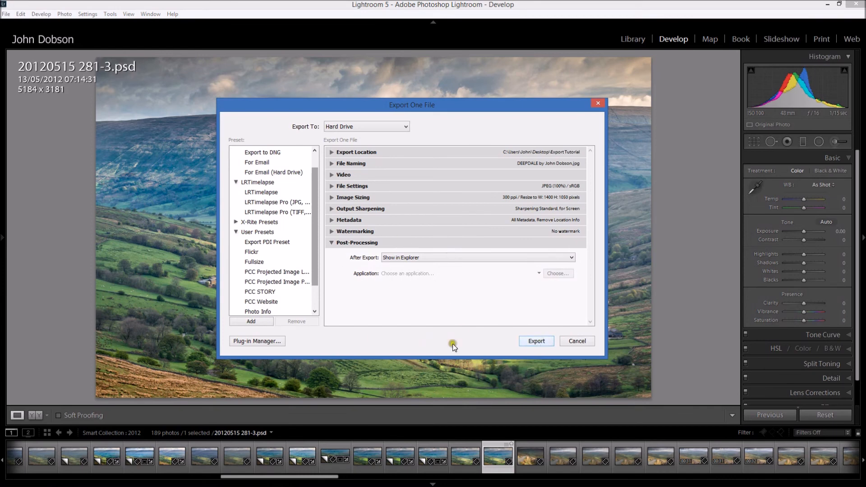
- Reload Export PDI Preset and remove both unavailable LR/Mogrify 2 actions again
left_click_drag(316, 274, 325, 329)
left_click(255, 212)
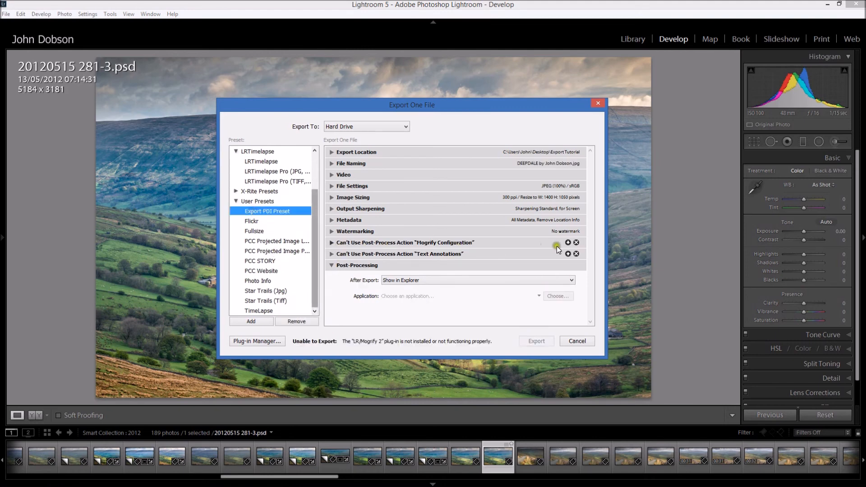
left_click(572, 242)
left_click(575, 243)
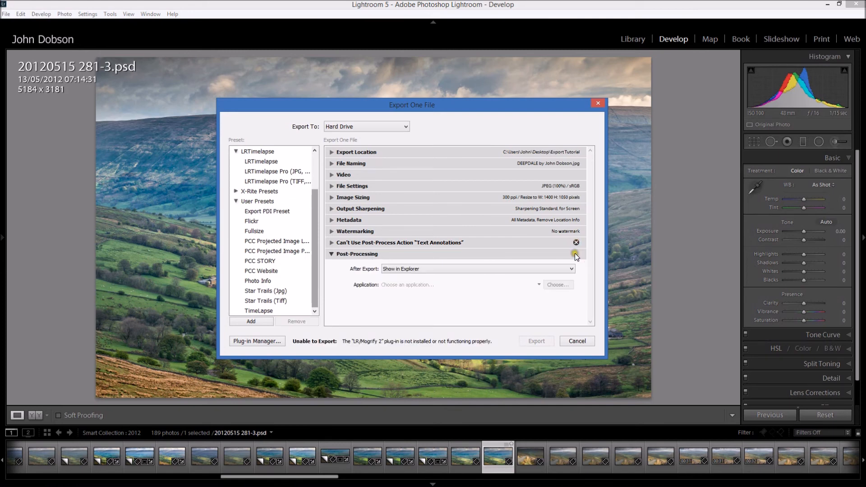
left_click(576, 242)
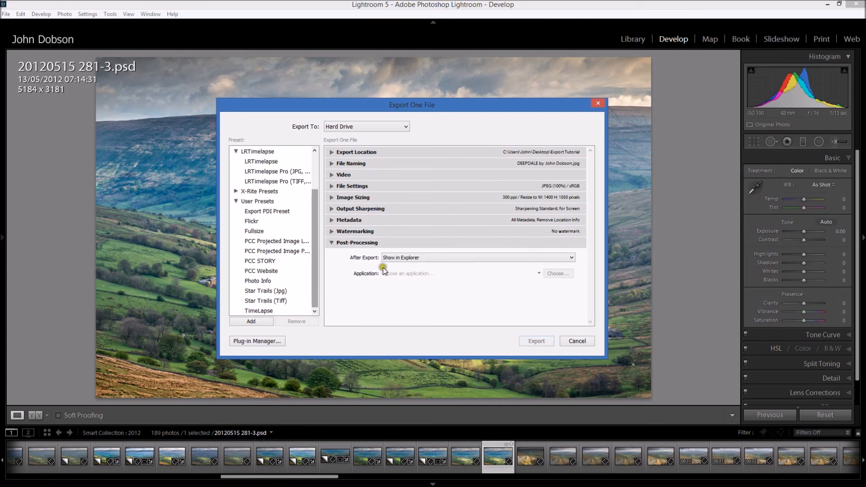
- Reselect Export PDI Preset and remove its Mogrify Configuration and Text Annotations actions from the export settings
left_click(270, 211)
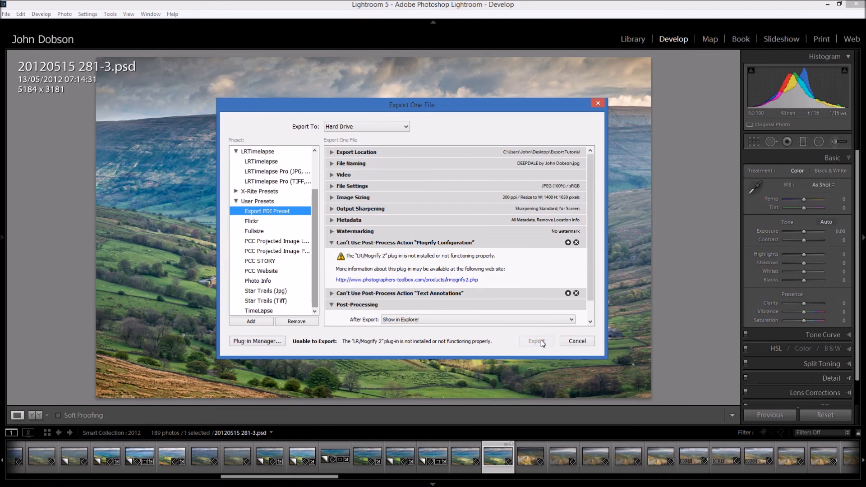
left_click(575, 243)
left_click(576, 242)
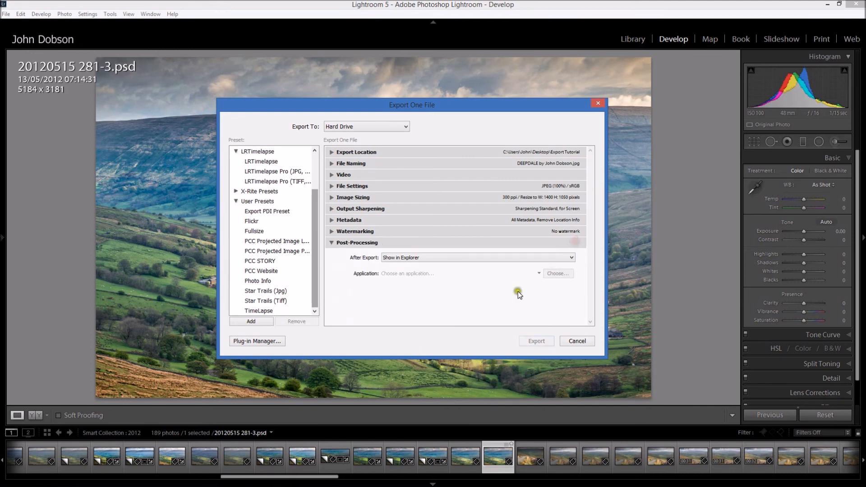
- Save the current export settings as a new preset named PPC Landscape Export in the User Presets folder
left_click(255, 322)
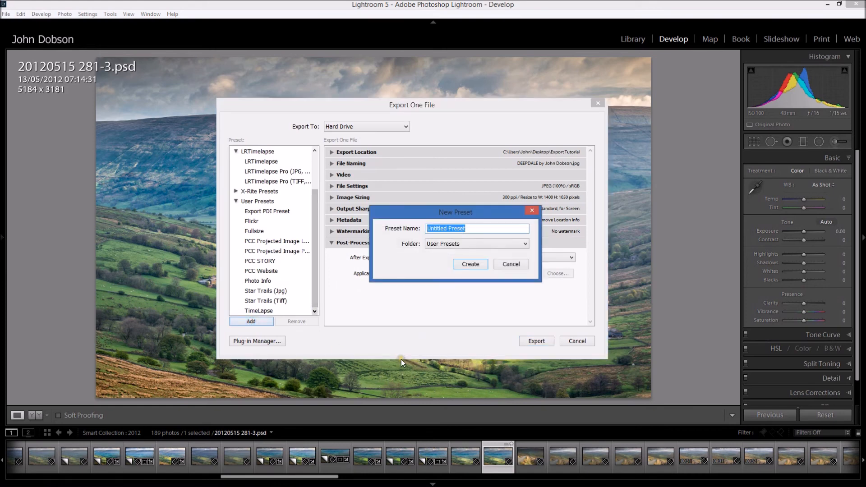
type("PPC Landscape Export")
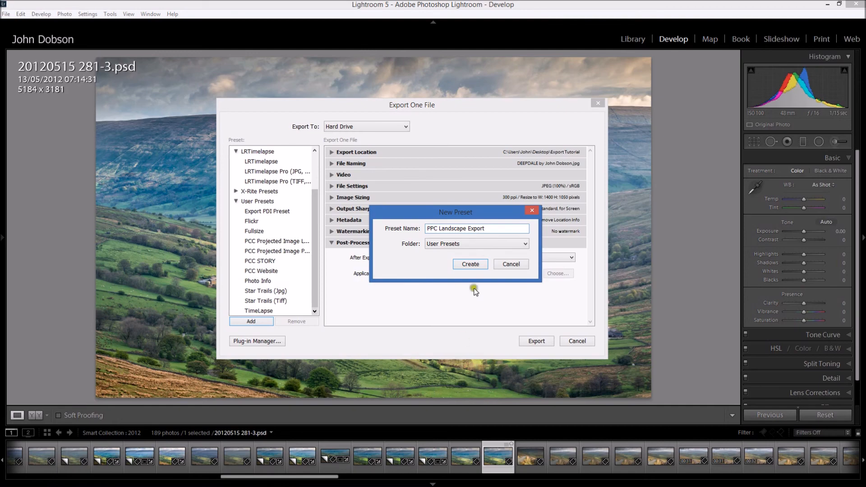
left_click(470, 263)
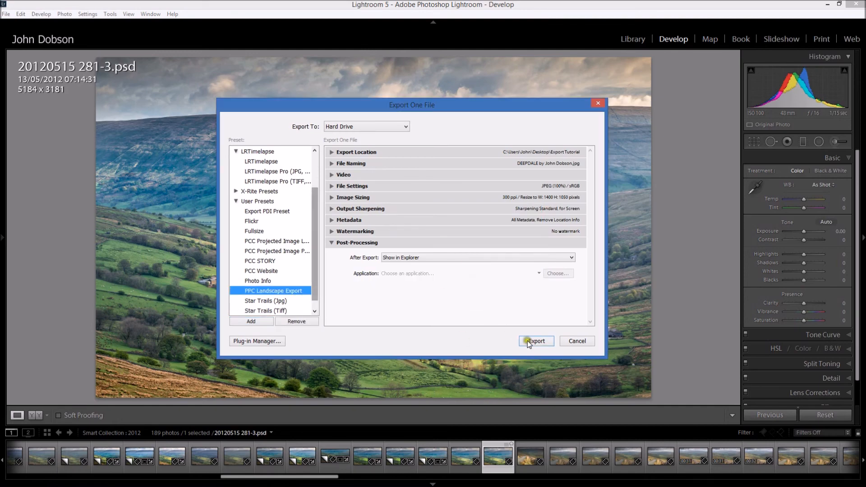
- Export the Deepdale photo with these settings, overwriting the existing JPEG, and close the export folder window
left_click(538, 341)
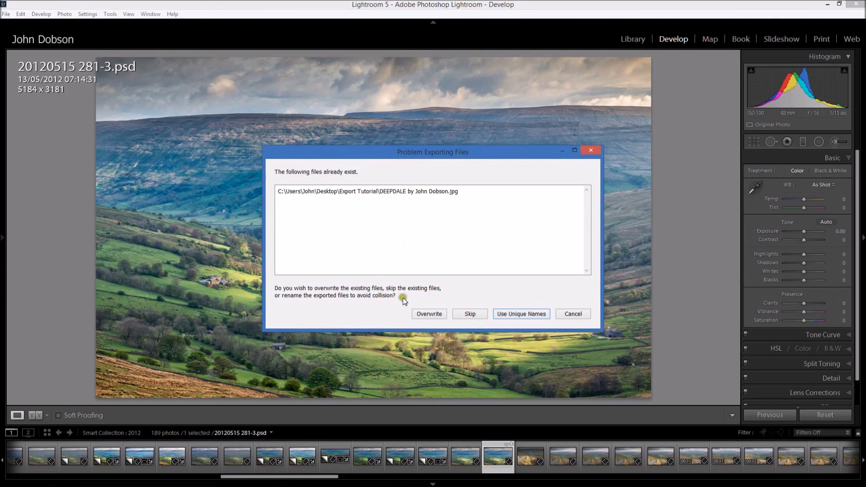
left_click(422, 314)
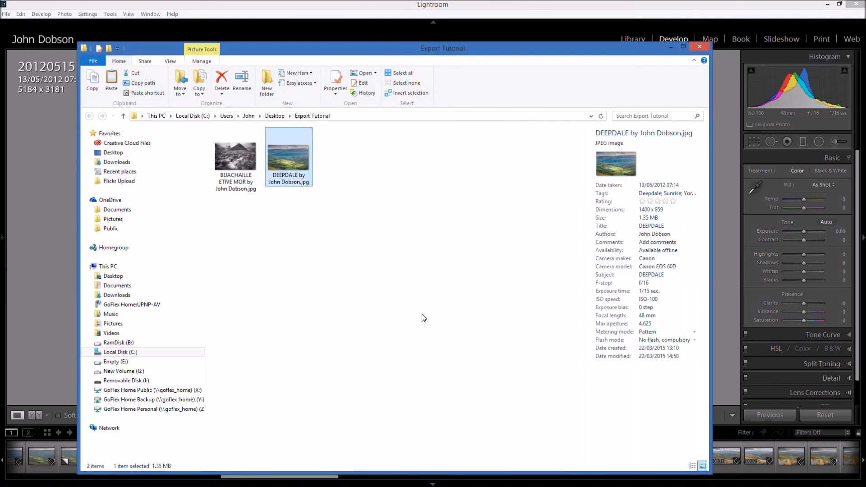
left_click(698, 46)
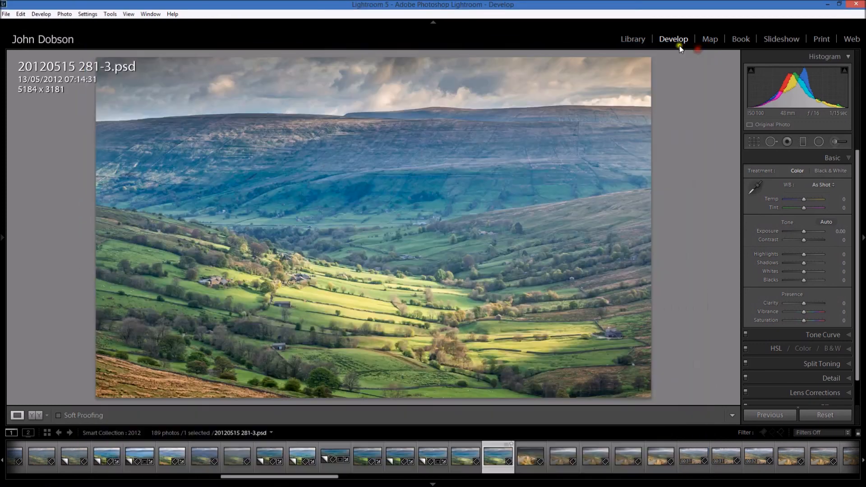
- Switch to the Library module and open the Ashridge 2014 collection in the Bucks set
left_click(633, 38)
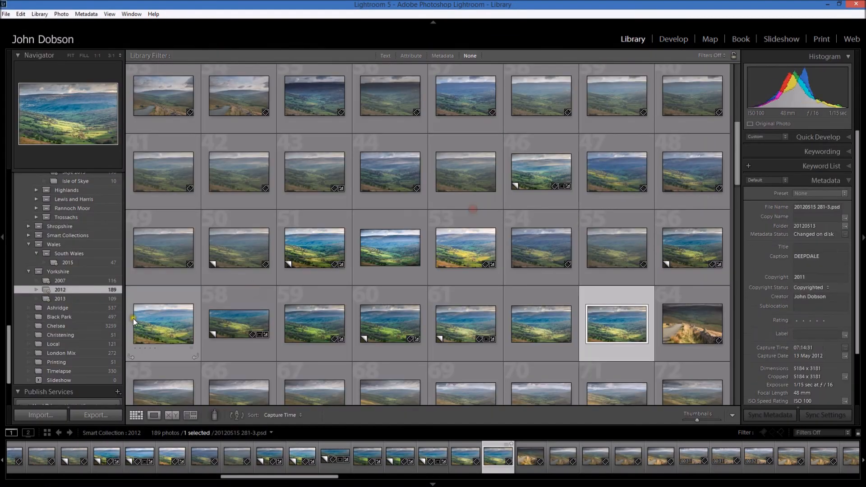
left_click_drag(7, 337, 12, 306)
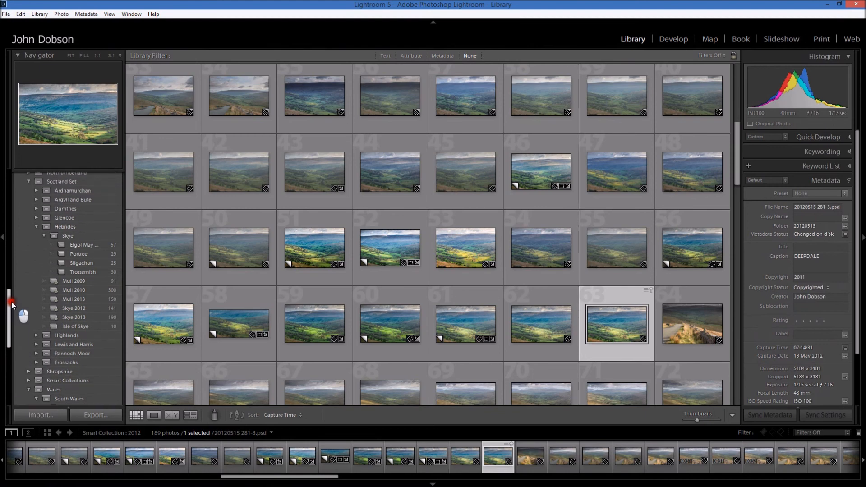
left_click_drag(12, 305, 18, 325)
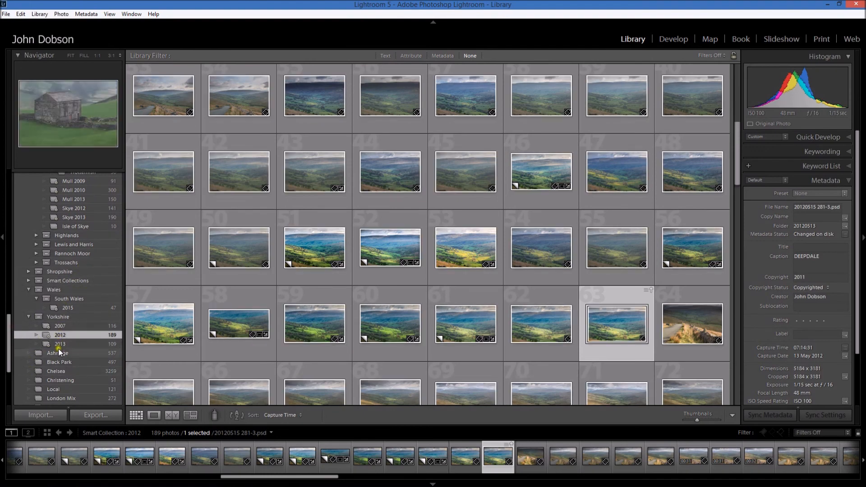
left_click_drag(10, 337, 18, 257)
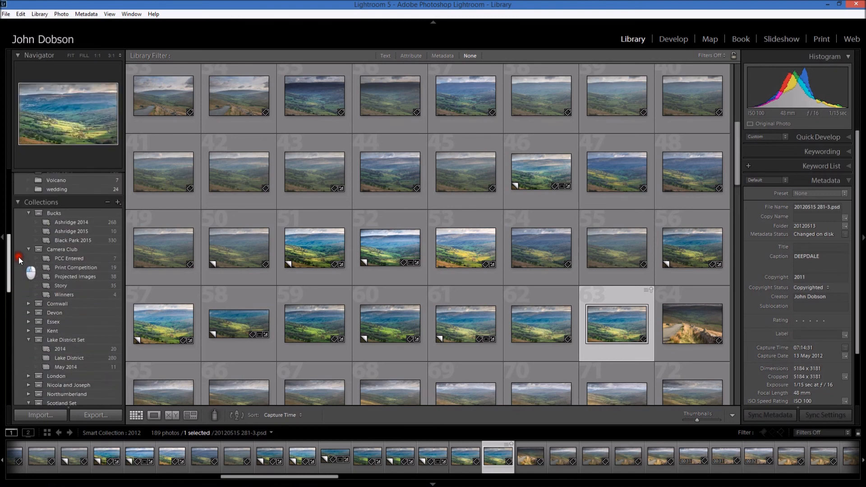
left_click(76, 230)
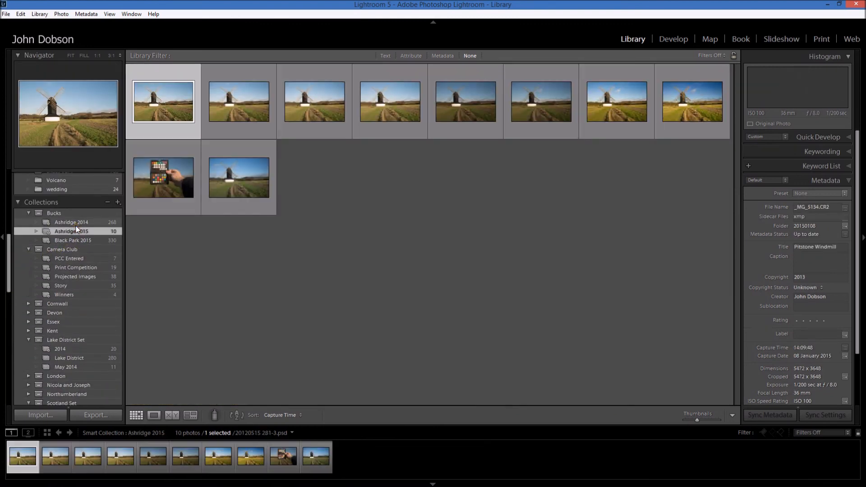
left_click(72, 222)
- Export the blue-sky windmill sunset photo near the end of the collection using the PPC Landscape Export preset
left_click_drag(738, 92, 740, 395)
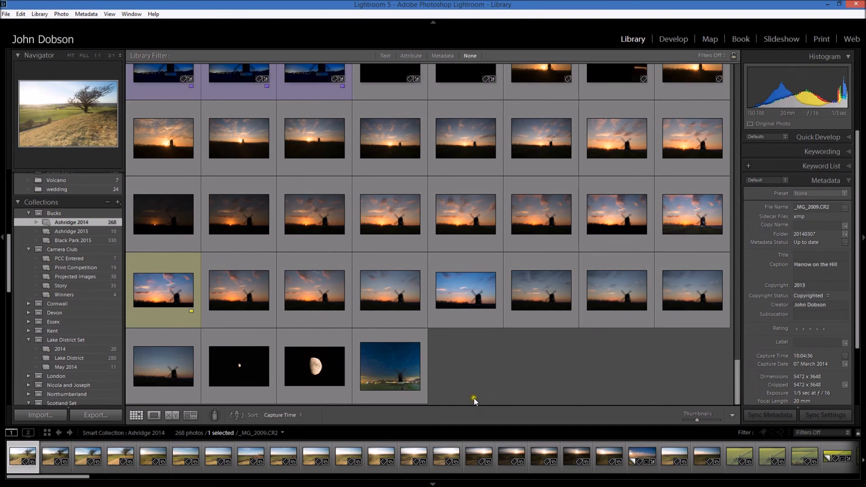
left_click(461, 290)
right_click(460, 286)
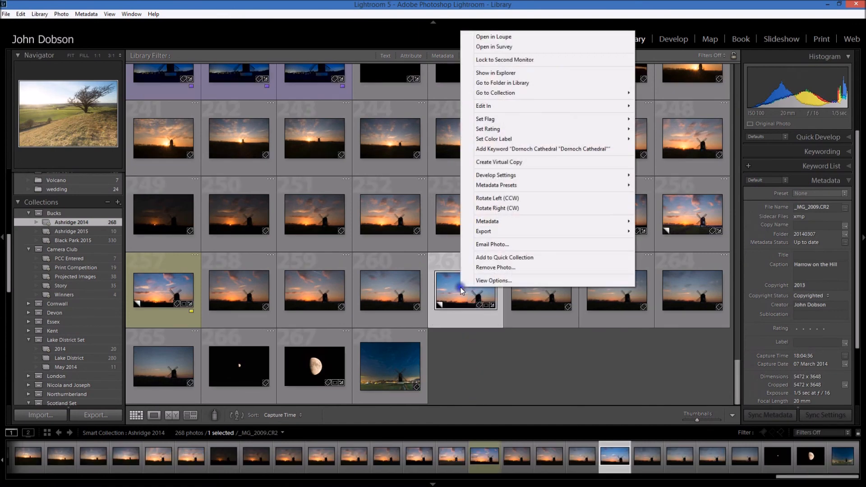
mouse_move(505, 230)
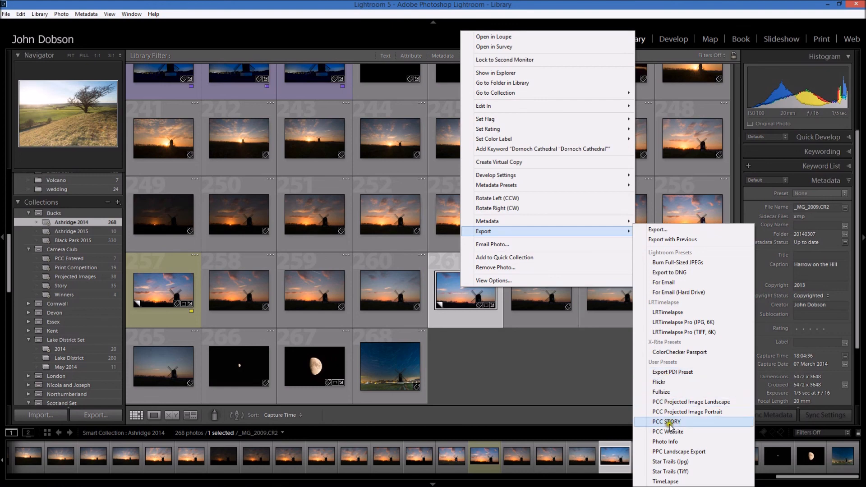
left_click(668, 451)
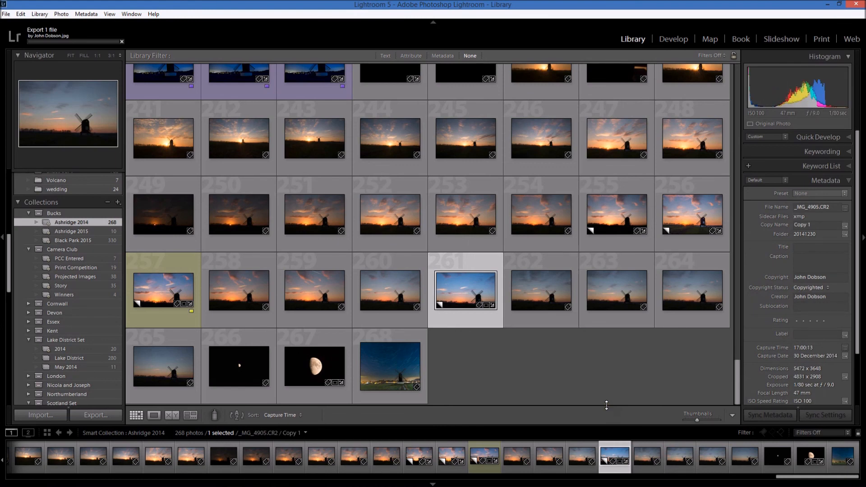
left_click(567, 397)
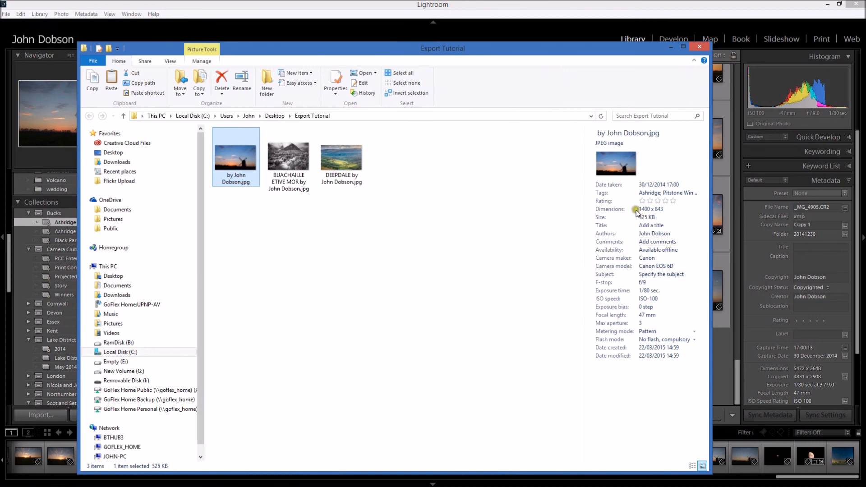
- Check the exported DEEPDALE JPEG's file details in the Export Tutorial folder, then return to the Library
left_click(339, 163)
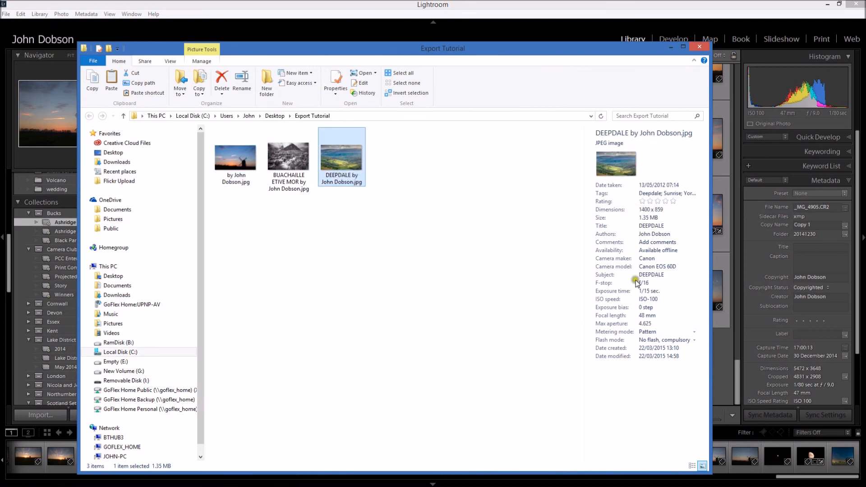
left_click(671, 48)
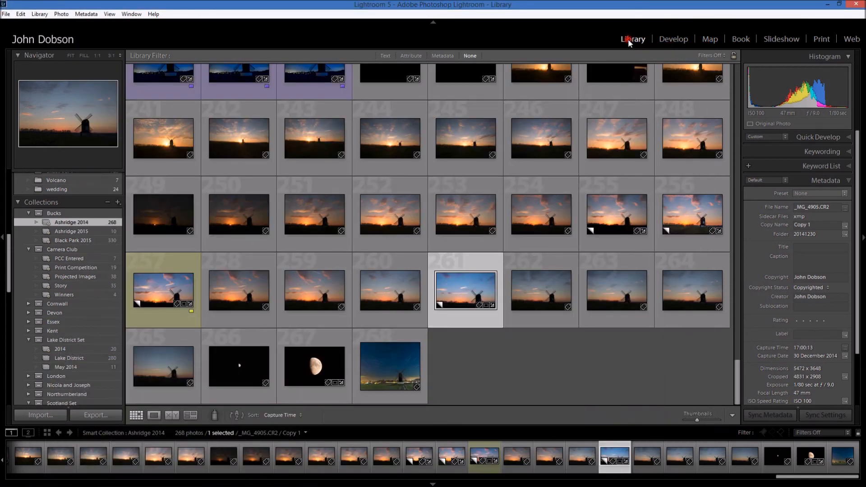
left_click(628, 39)
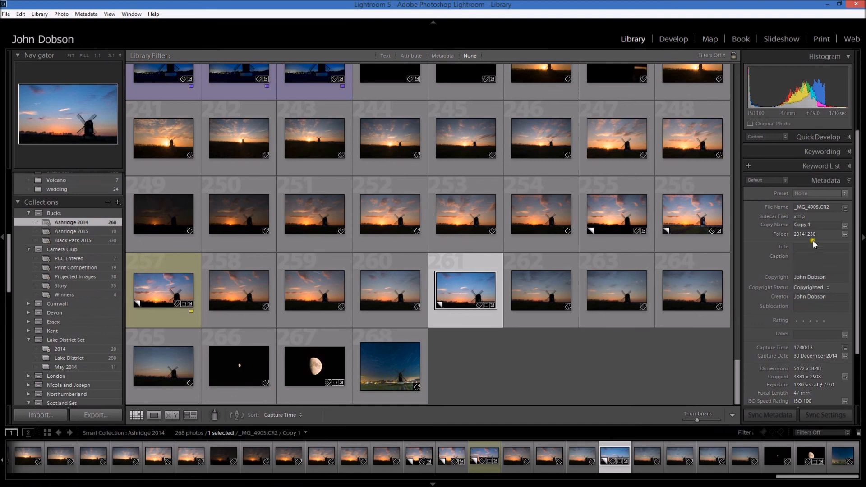
- Set the selected windmill photo's metadata caption to Windmill
left_click(813, 260)
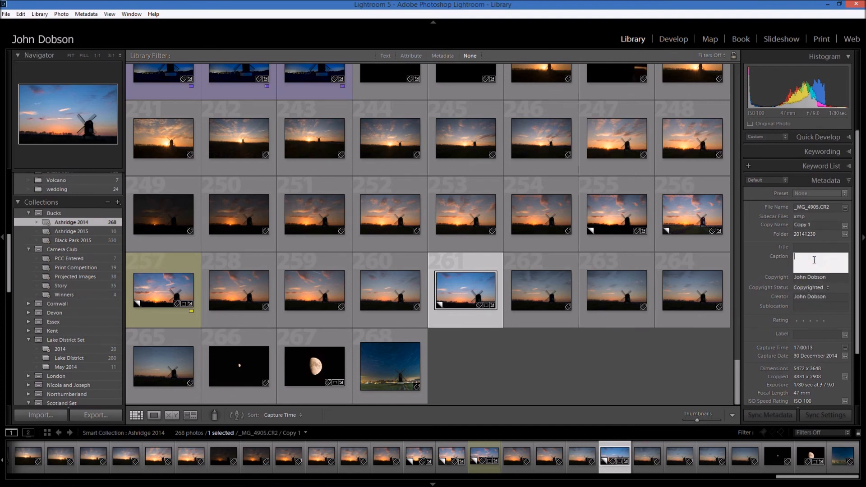
type("Windmill")
key("Return")
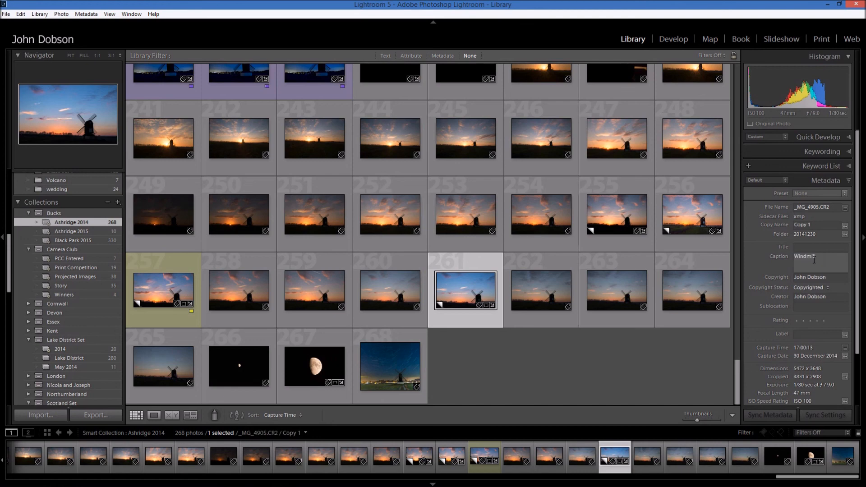